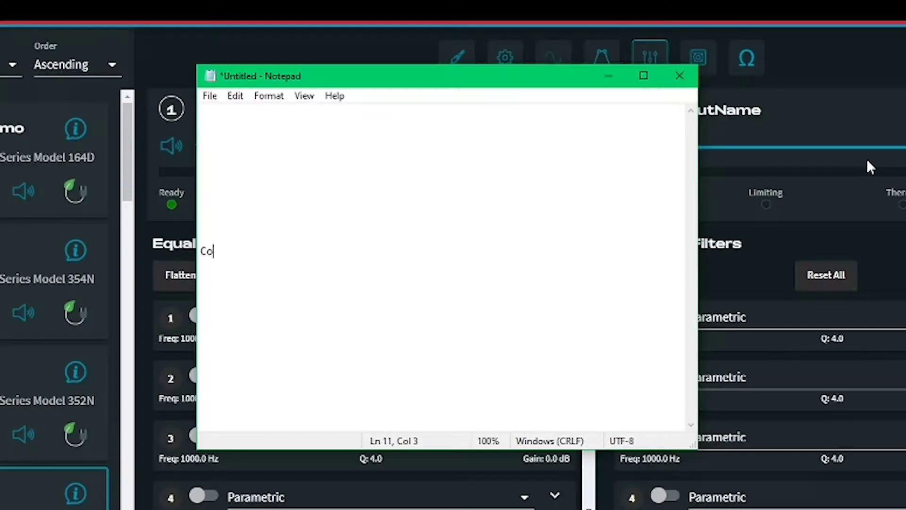
Step: Write the title "Connect Series Firmware Version 3: Overview of Updates" in the text document
text(nnect Series Firmware Versi)
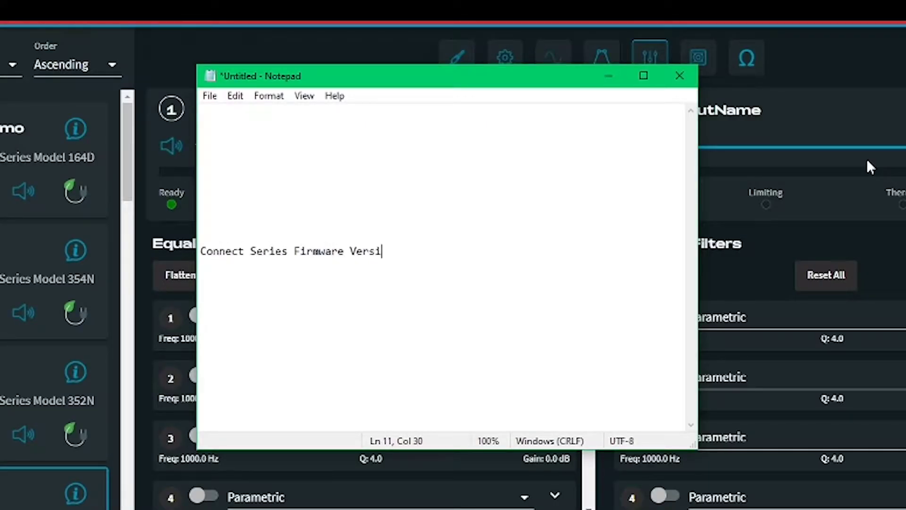
text(on 3: Overview of )
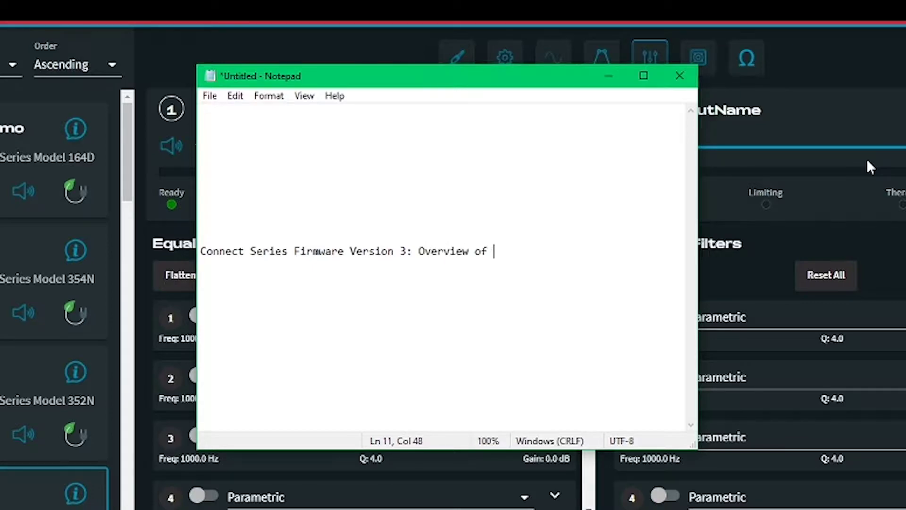
text(Updates)
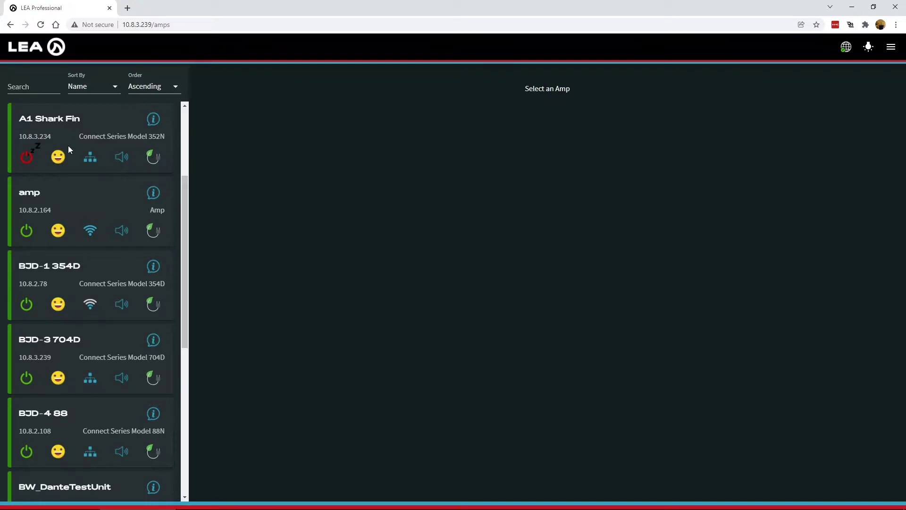
Step: Check the amplifier list's sort and order options, and sort the list by IP address in descending order
scroll(99, 191, down, 3)
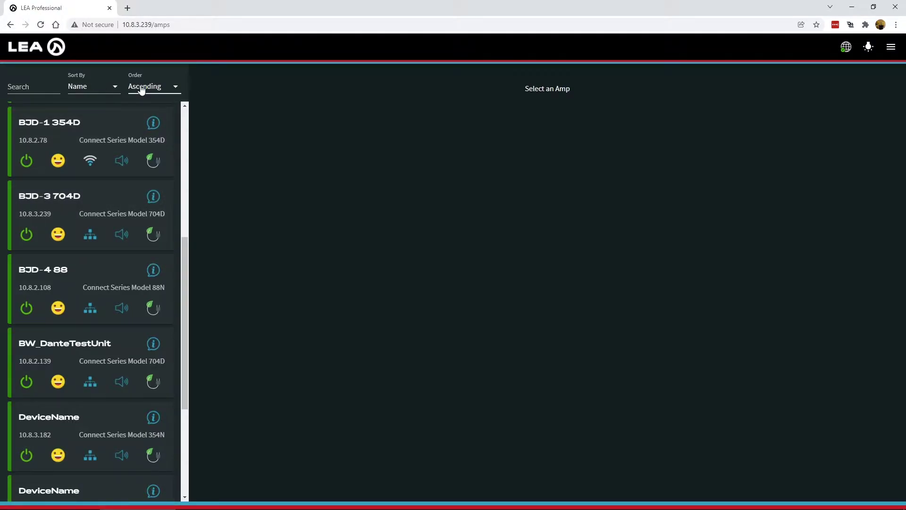
click(96, 91)
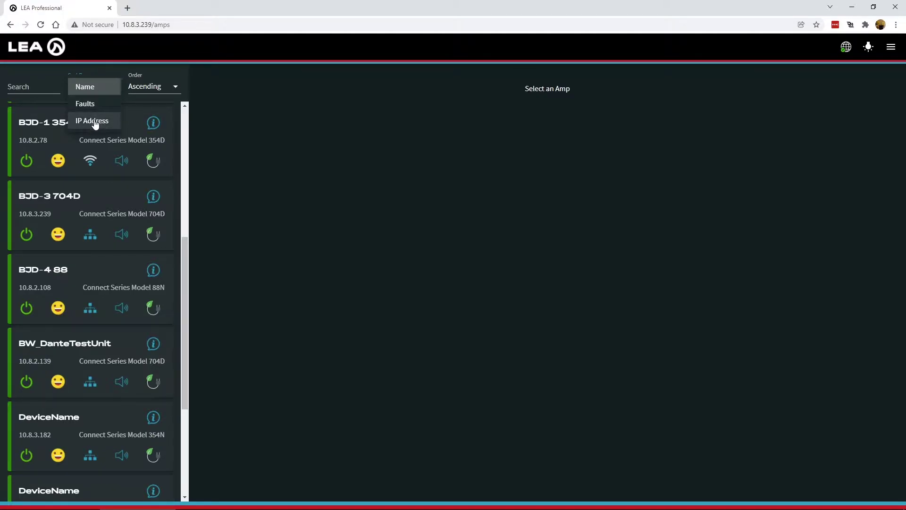
click(135, 102)
click(140, 93)
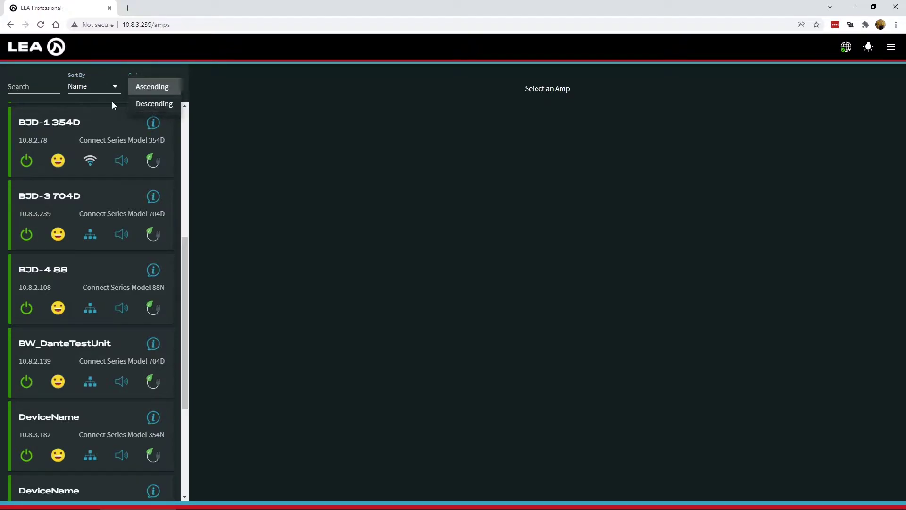
click(156, 92)
click(103, 90)
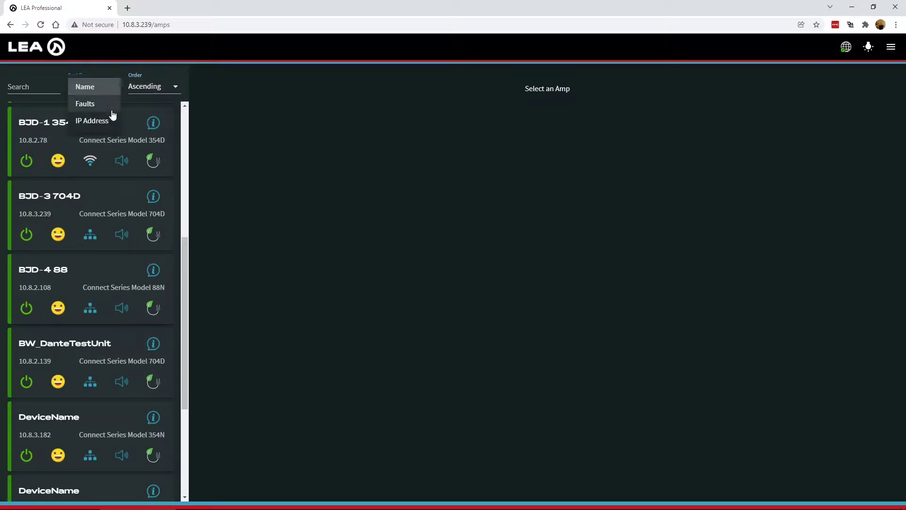
click(115, 119)
click(146, 88)
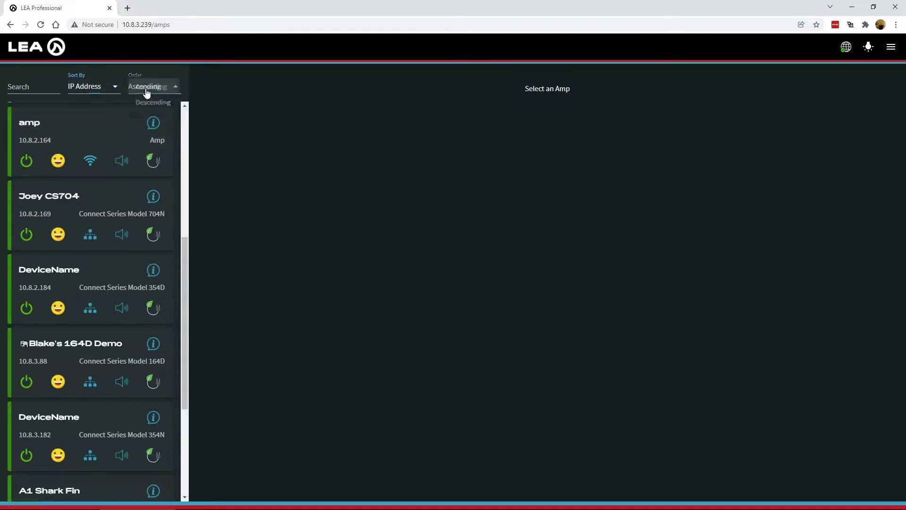
click(152, 104)
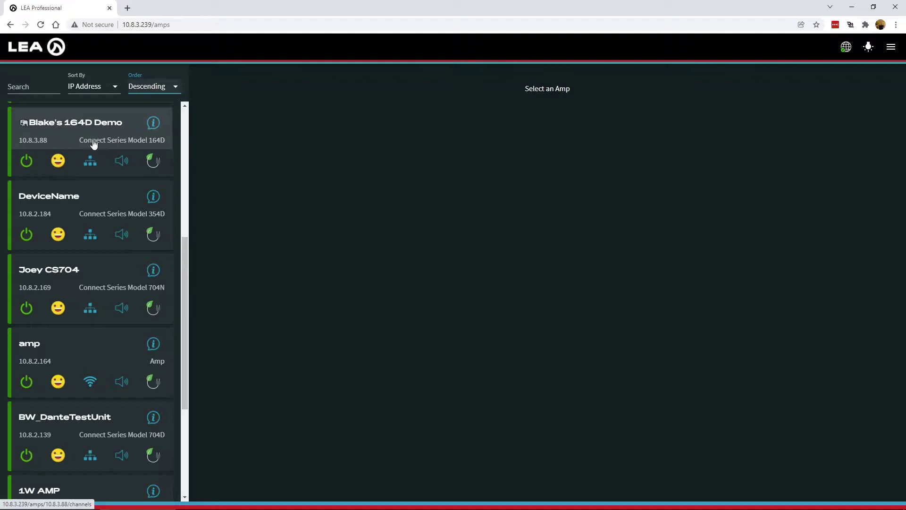
Step: Sort the amplifier list by name in ascending order
click(78, 89)
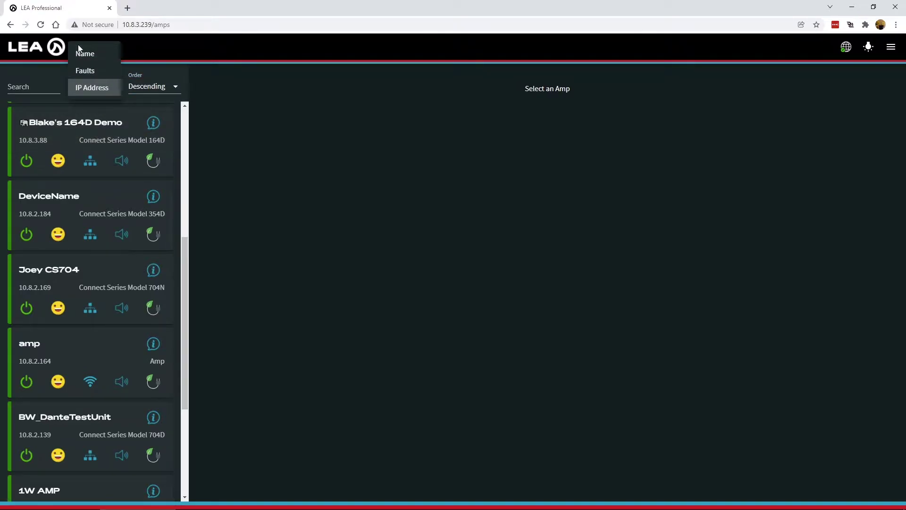
click(105, 59)
click(144, 87)
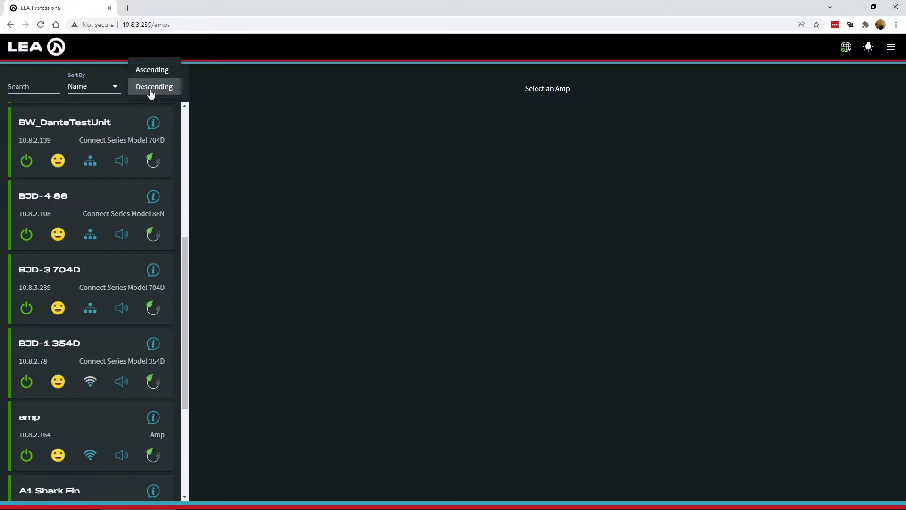
click(155, 71)
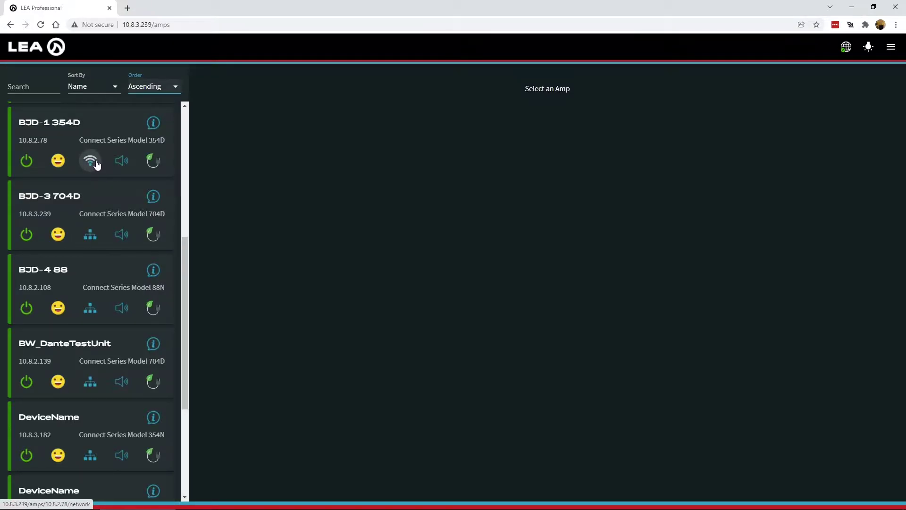
Step: Open the amp settings of the BJD-1 354D amplifier
mouse_move(97, 164)
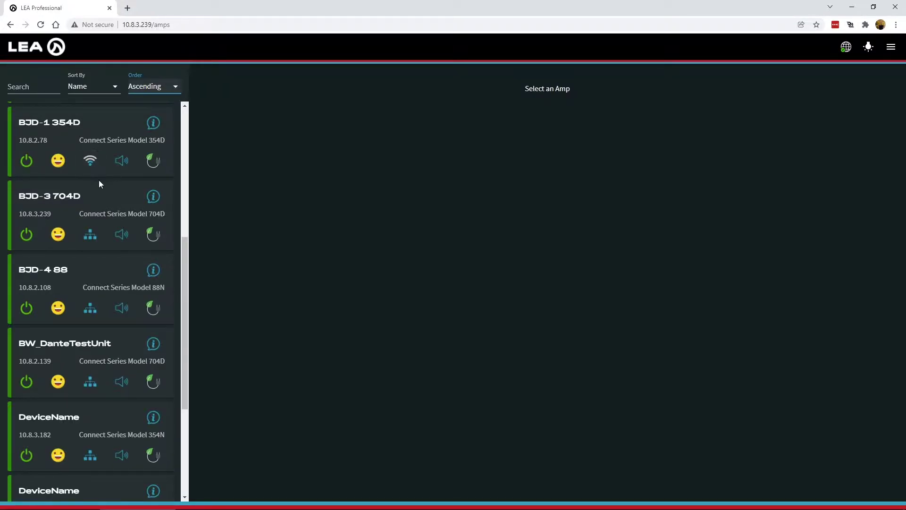
scroll(97, 178, up, 3)
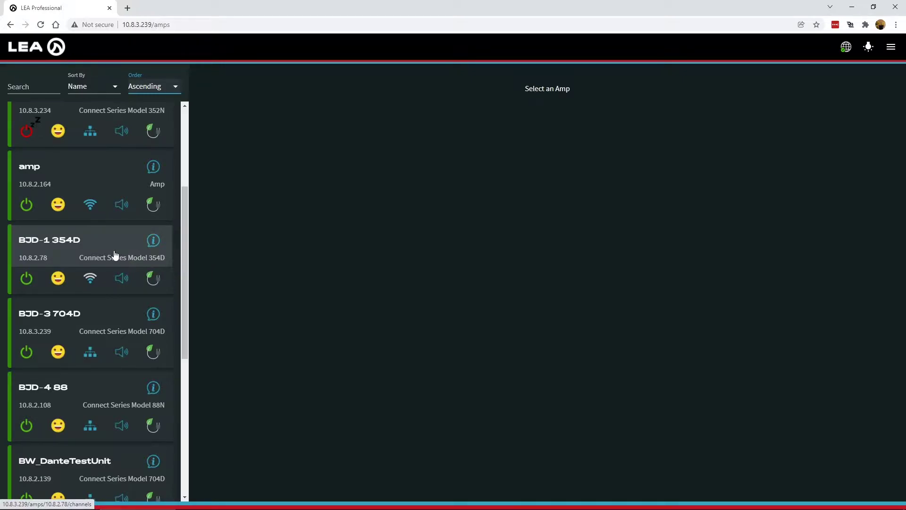
click(159, 243)
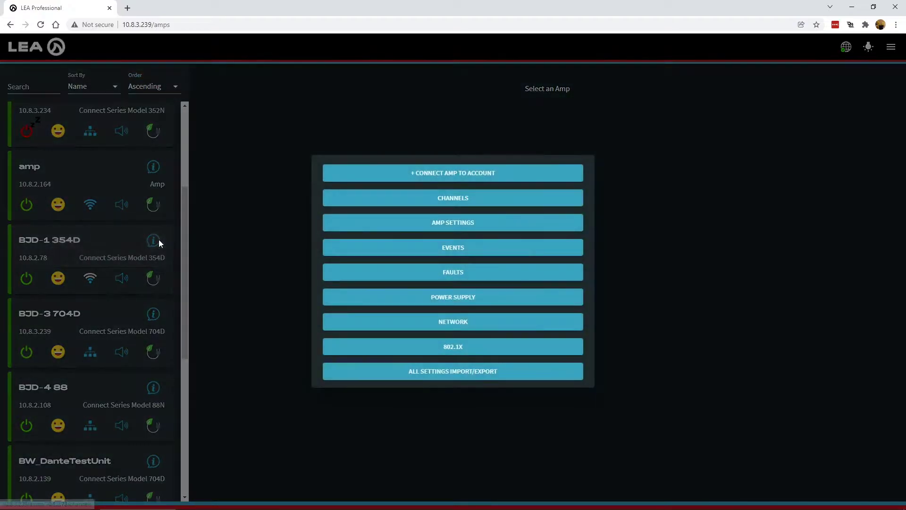
click(453, 223)
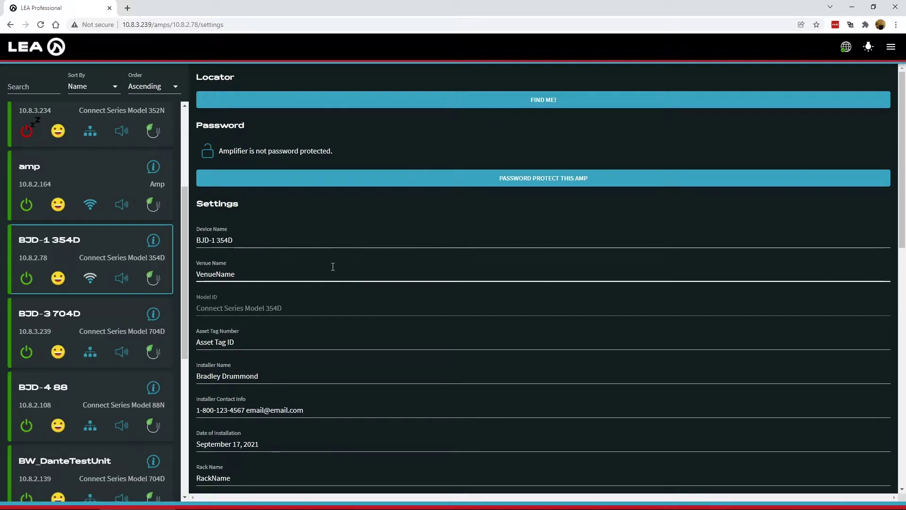
Step: Review the available output port mode and output port polarity options in the External I/O Configuration without changing them
scroll(333, 264, down, 3)
scroll(335, 262, down, 3)
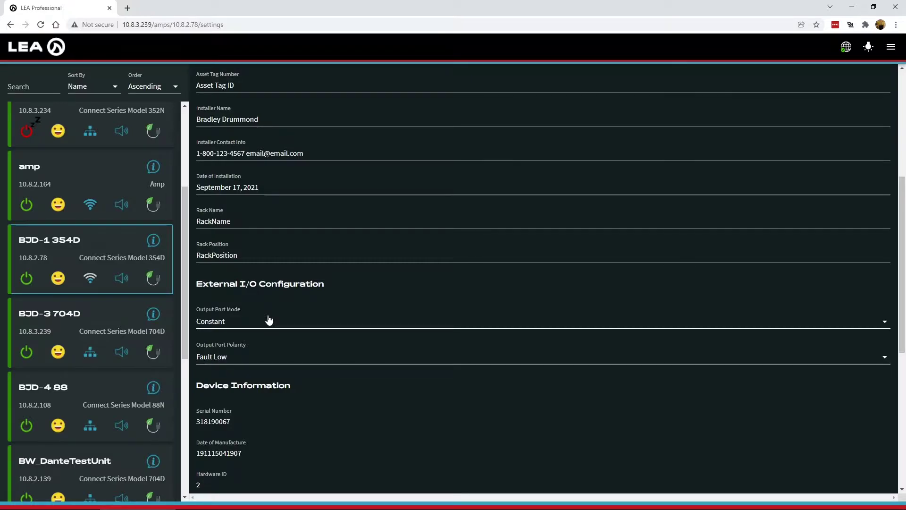
click(270, 329)
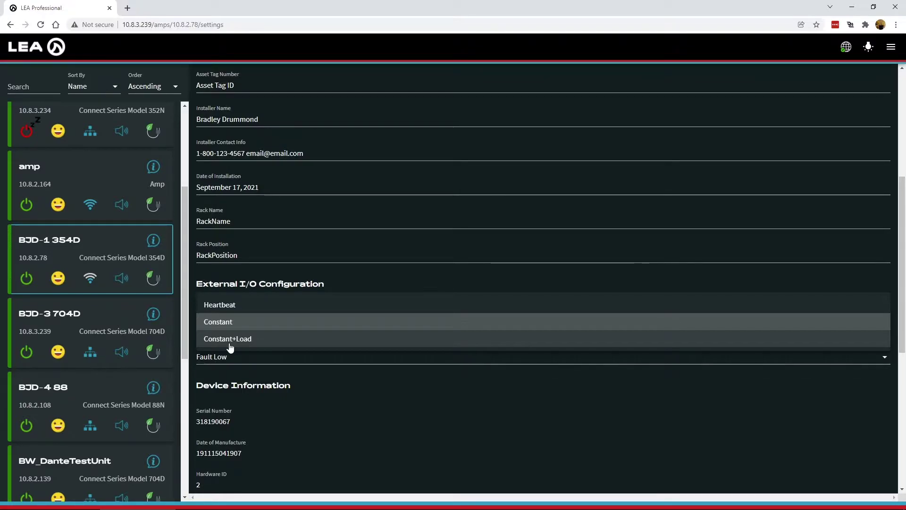
click(279, 377)
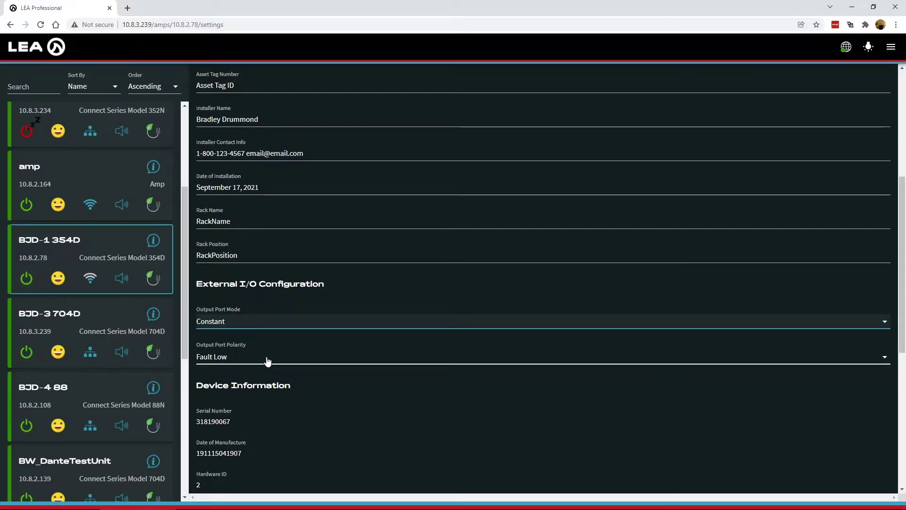
click(267, 360)
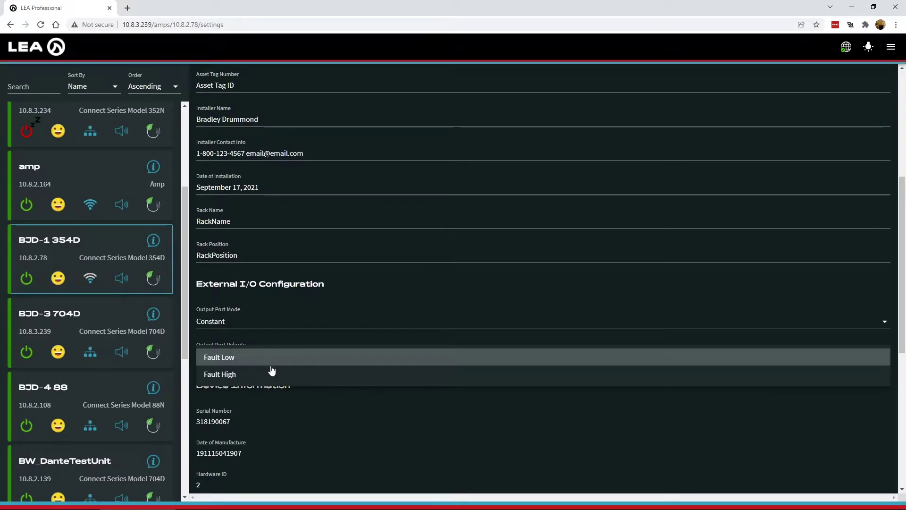
click(312, 330)
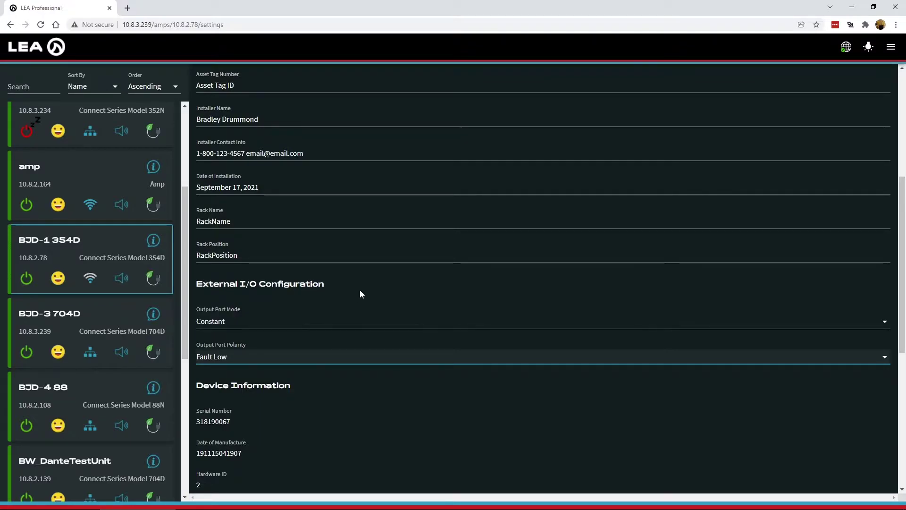
Step: Examine the amplifier's Device Information, including its hardware details, firmware versions and up time
scroll(356, 298, down, 5)
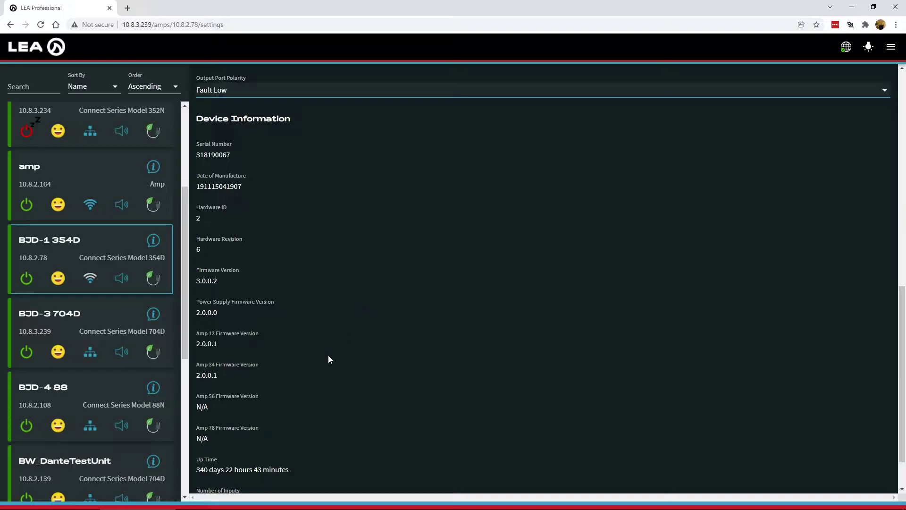
scroll(302, 327, down, 1)
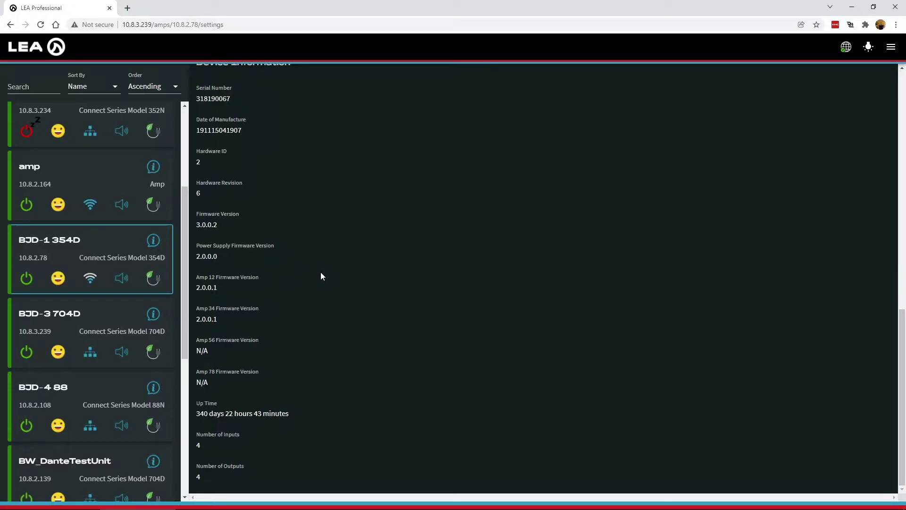
scroll(299, 268, up, 8)
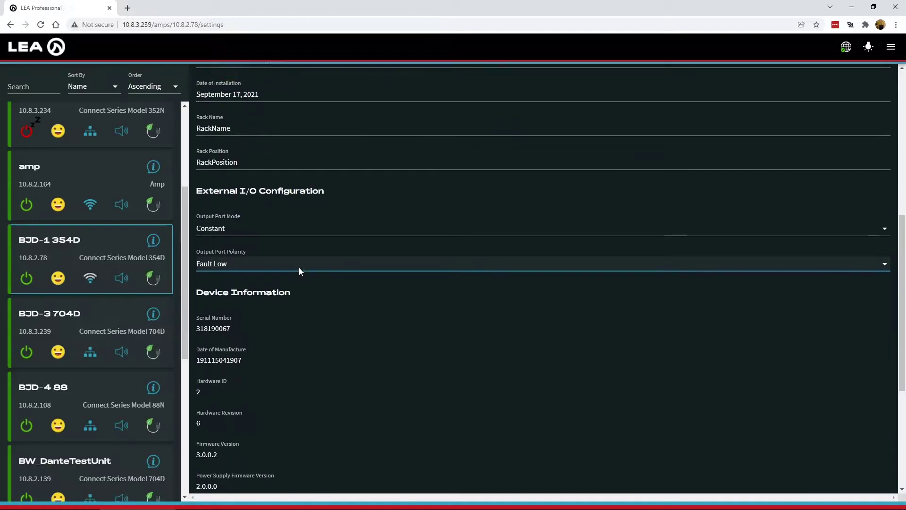
Step: Open the 802.1X settings of BJD-1 354D and review the available modes without changing the selection
click(154, 240)
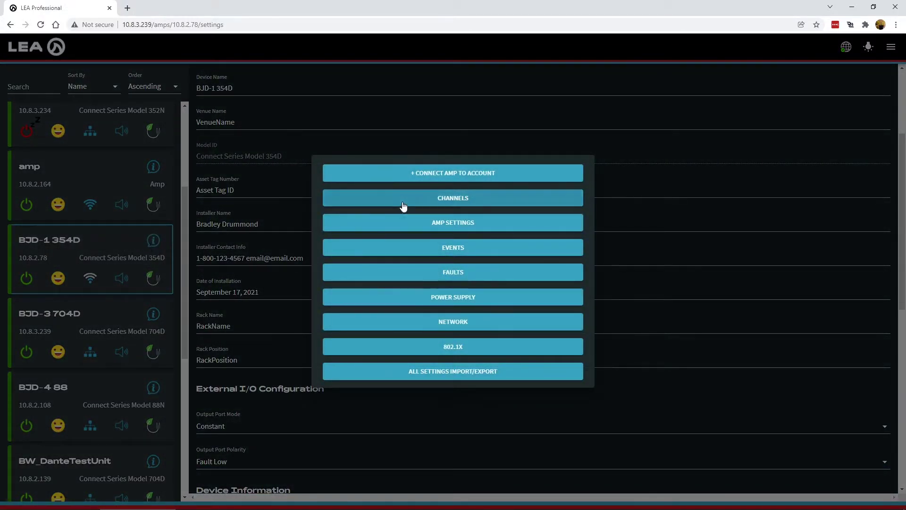
click(482, 354)
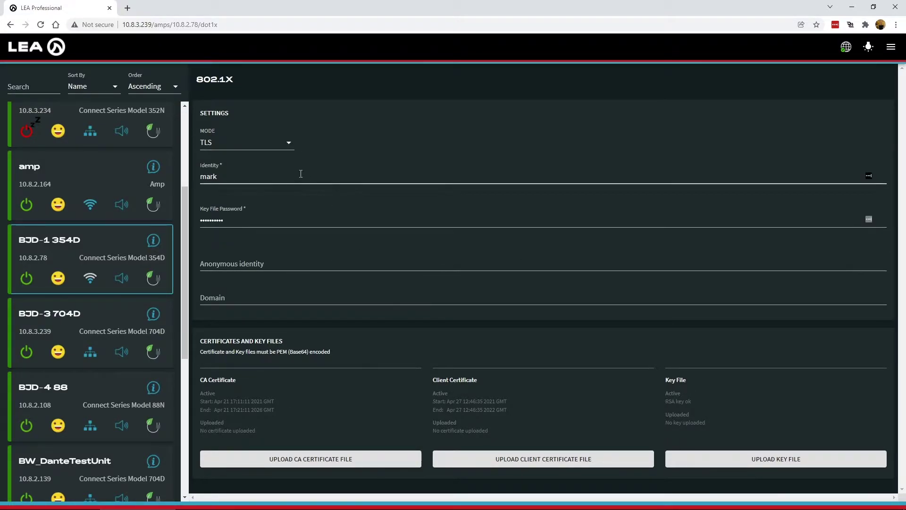
click(287, 146)
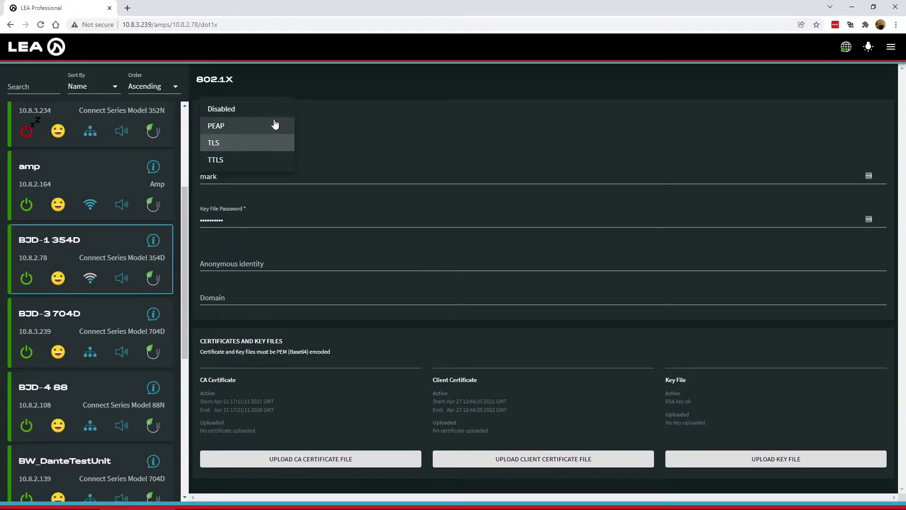
click(371, 125)
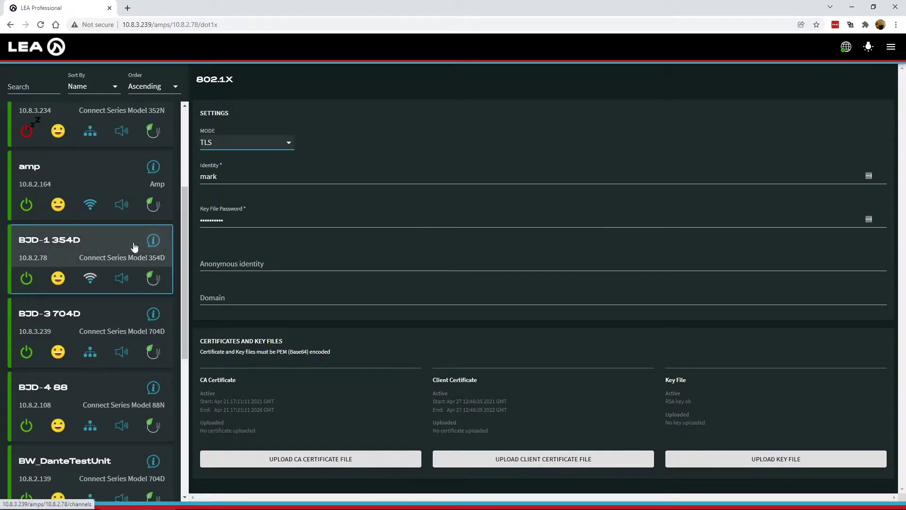
Step: Open the network settings of BJD-1 354D and turn off DHCP for Ethernet to expose the IP address and gateway fields
key(ctrl+minus)
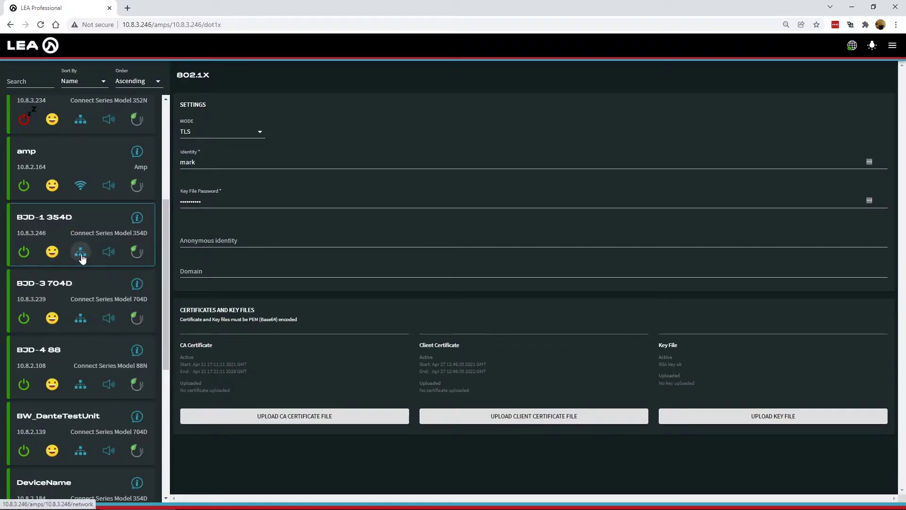
click(82, 256)
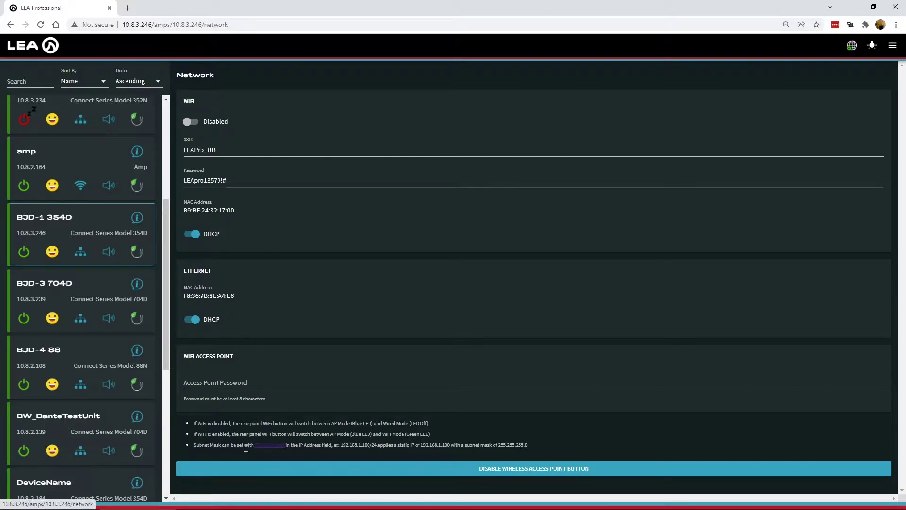
click(194, 319)
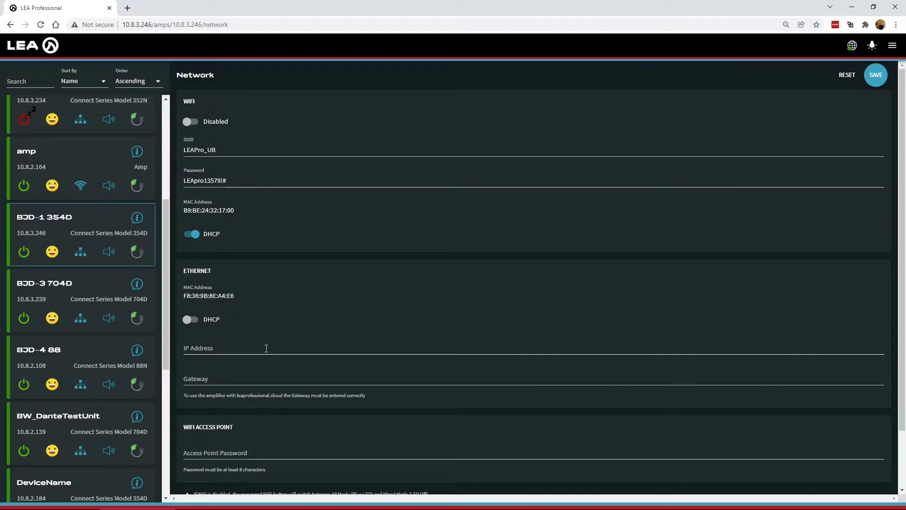
scroll(273, 425, down, 2)
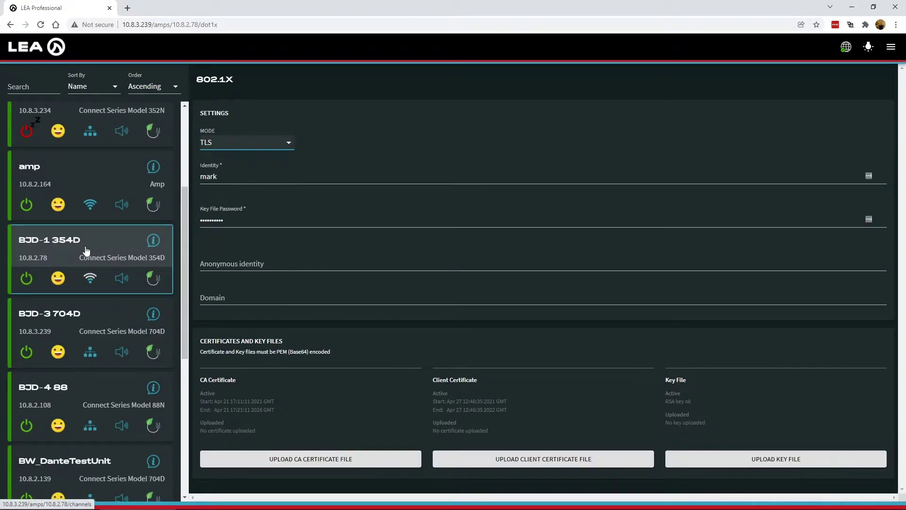
Step: Open the channels of BJD-1 354D and examine the input and override mode settings of channel 1
click(92, 258)
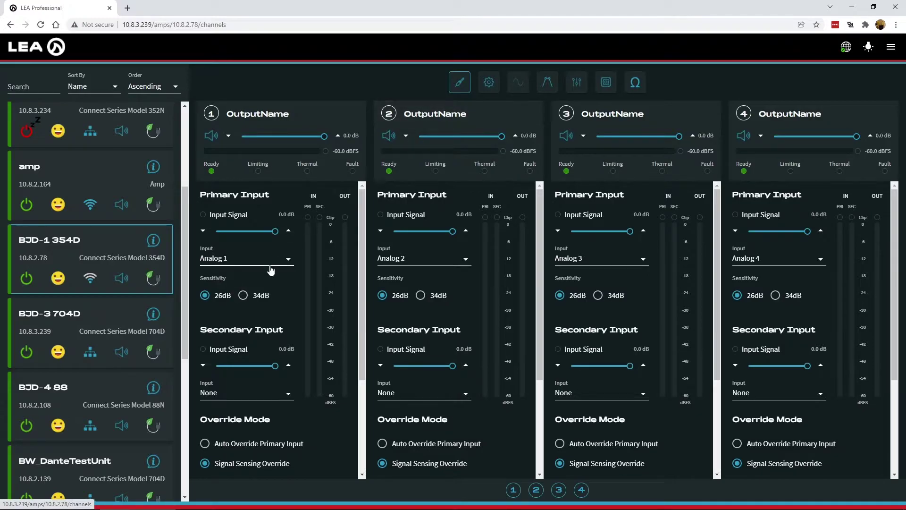
scroll(274, 249, down, 1)
scroll(274, 249, down, 2)
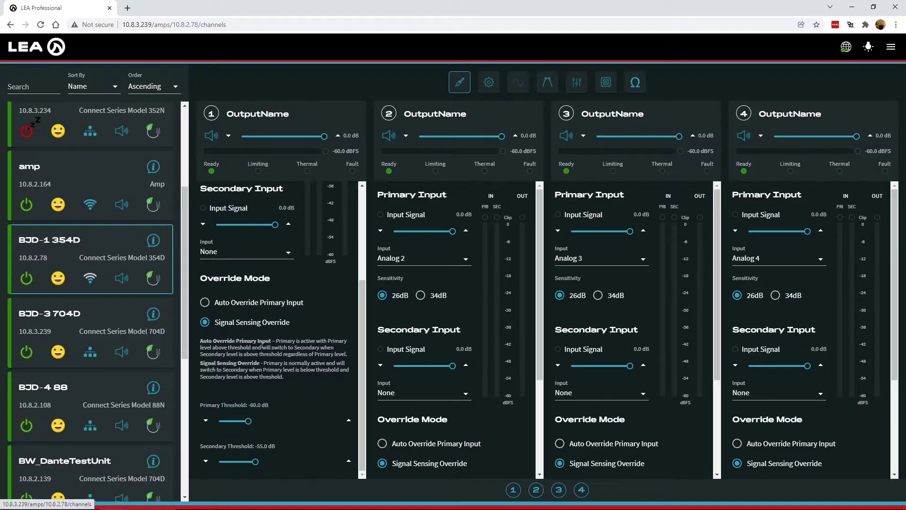
Step: Open the channel settings of BJD-1 354D and review channel 1's Dante On-Ramp source options without changing the selection
click(489, 87)
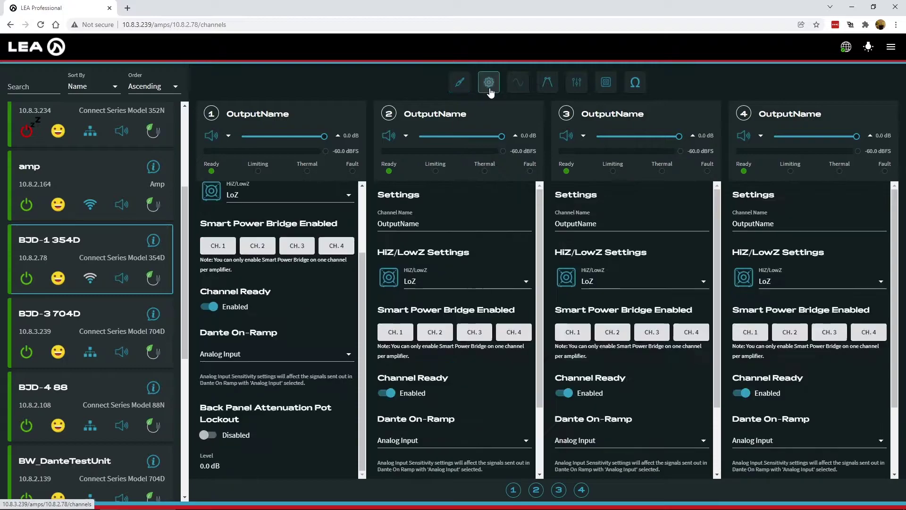
scroll(256, 276, up, 2)
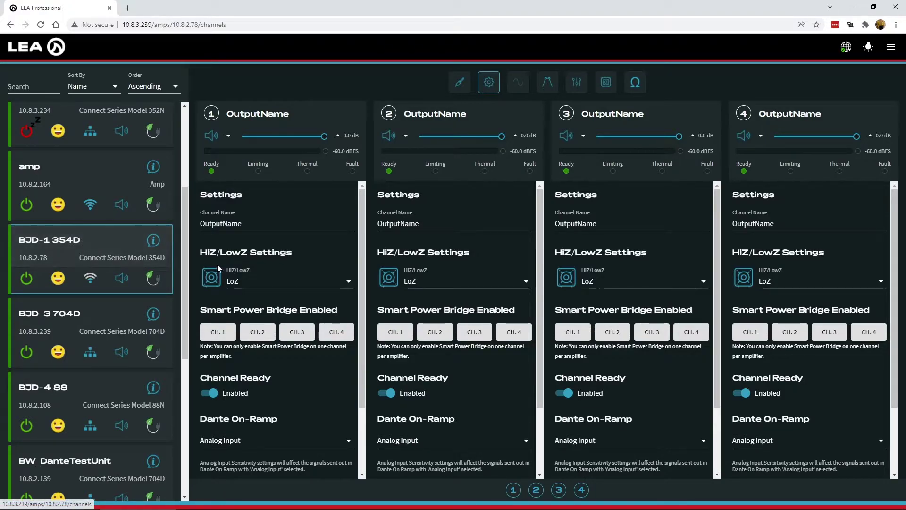
scroll(270, 293, down, 2)
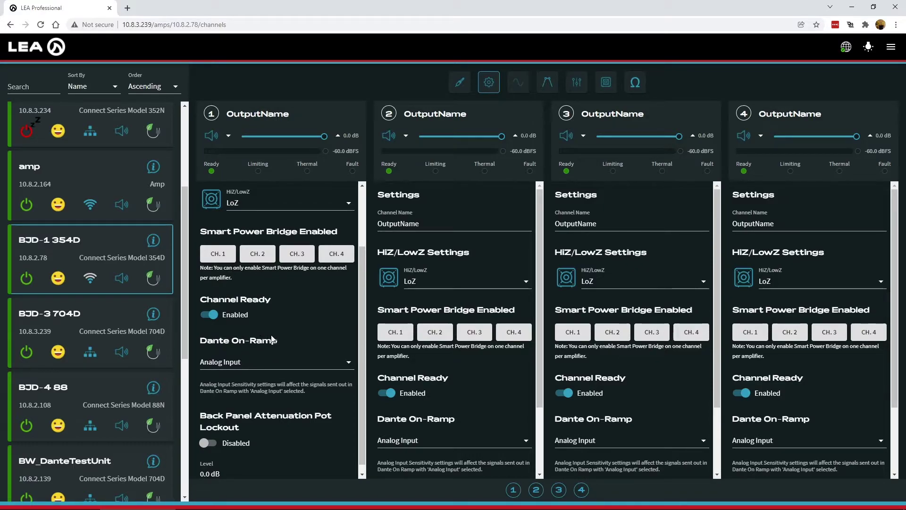
click(279, 362)
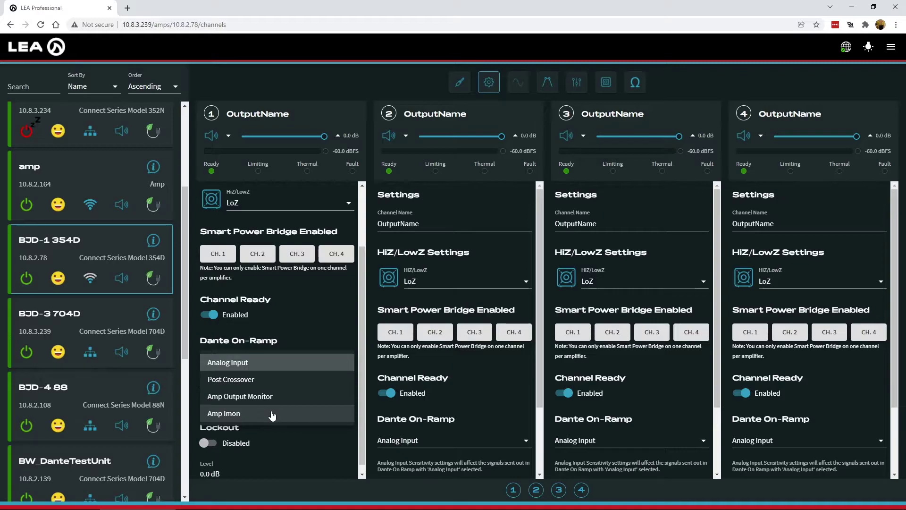
click(318, 313)
Step: Enable the Back Panel Attenuation Pot Lockout from channel 1's settings and disable it again
scroll(305, 326, down, 1)
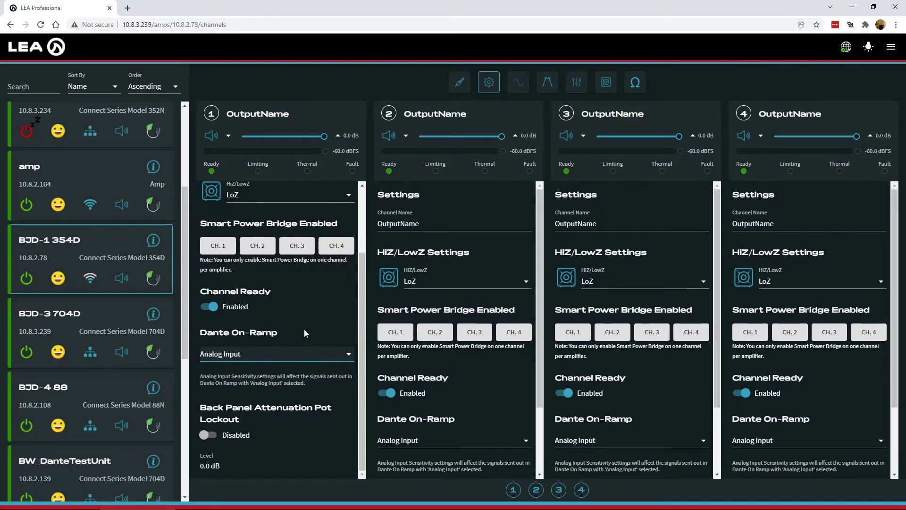
scroll(453, 325, down, 2)
scroll(632, 330, down, 2)
scroll(740, 357, down, 2)
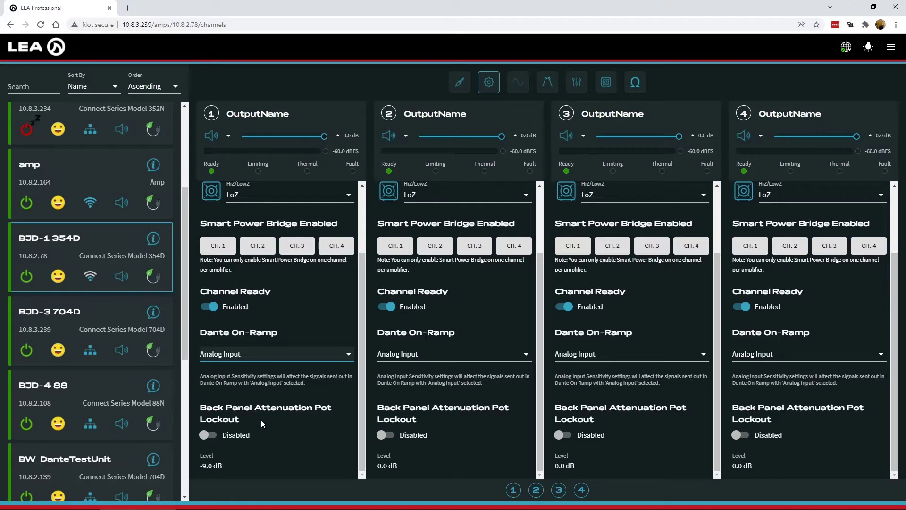
click(209, 434)
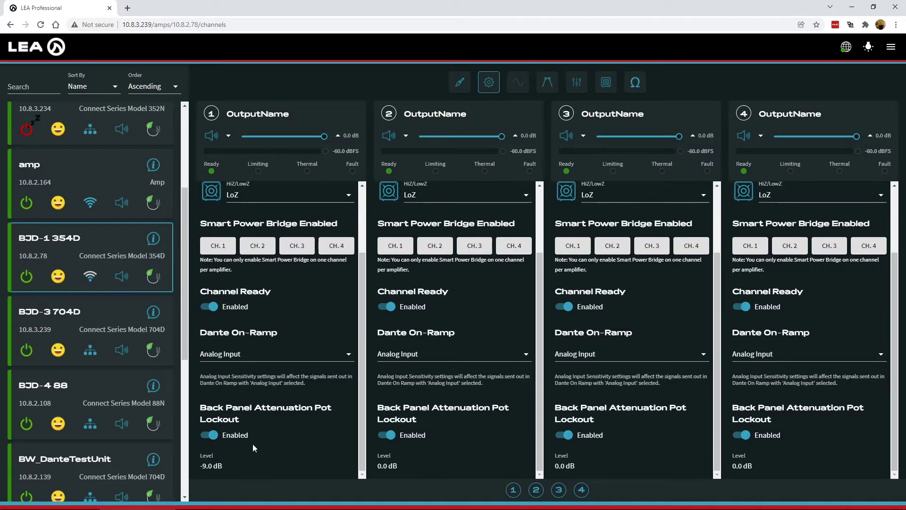
click(211, 434)
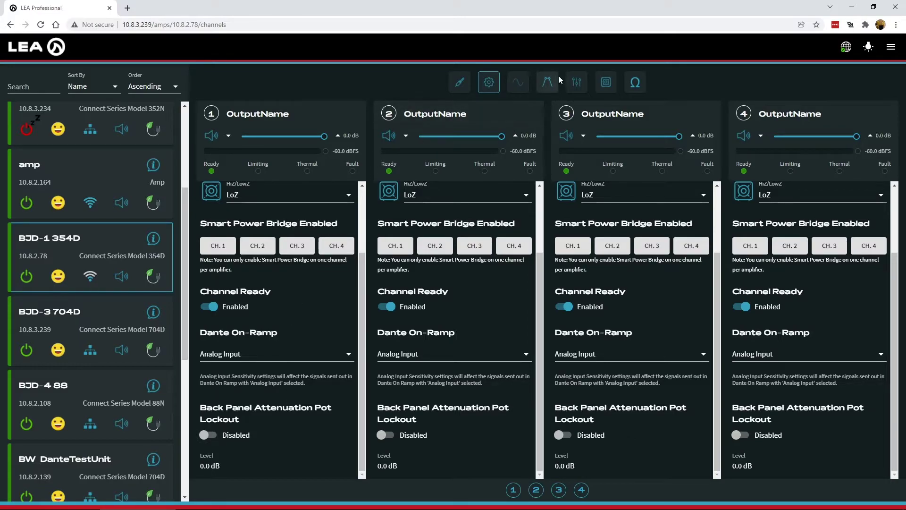
Step: Open the crossover settings and review channel 1's delay unit options, keeping Milliseconds
click(548, 82)
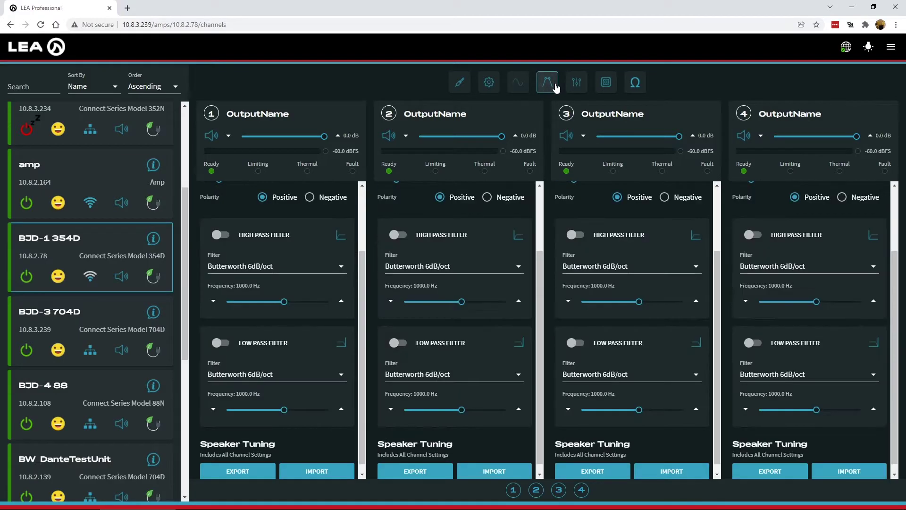
scroll(331, 269, up, 3)
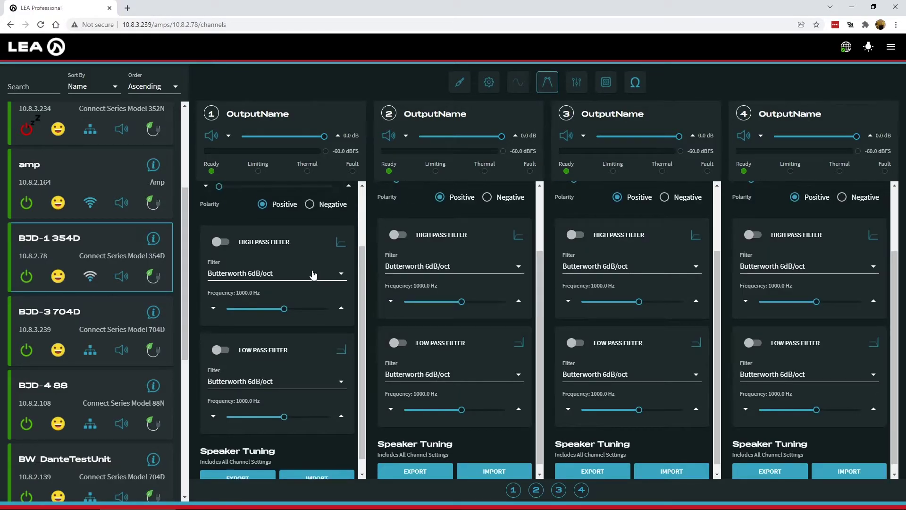
scroll(453, 274, up, 3)
scroll(574, 275, up, 3)
scroll(757, 262, up, 3)
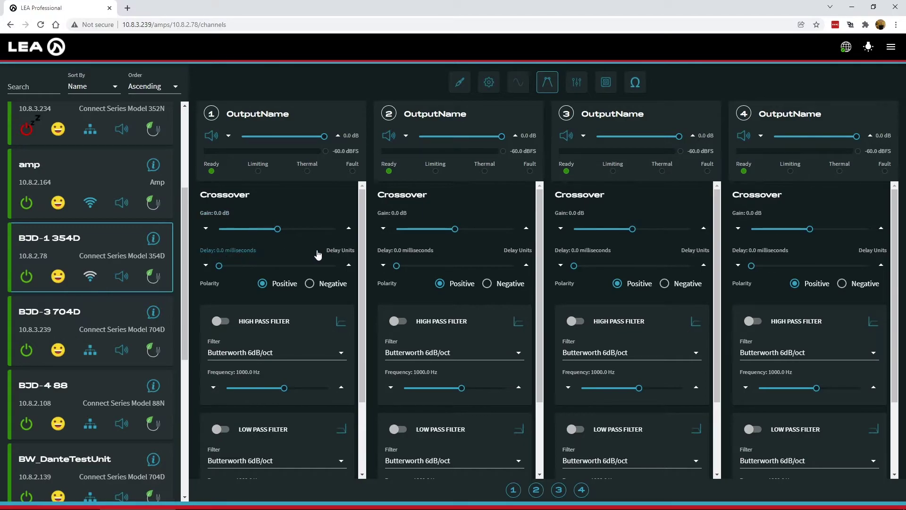
click(342, 252)
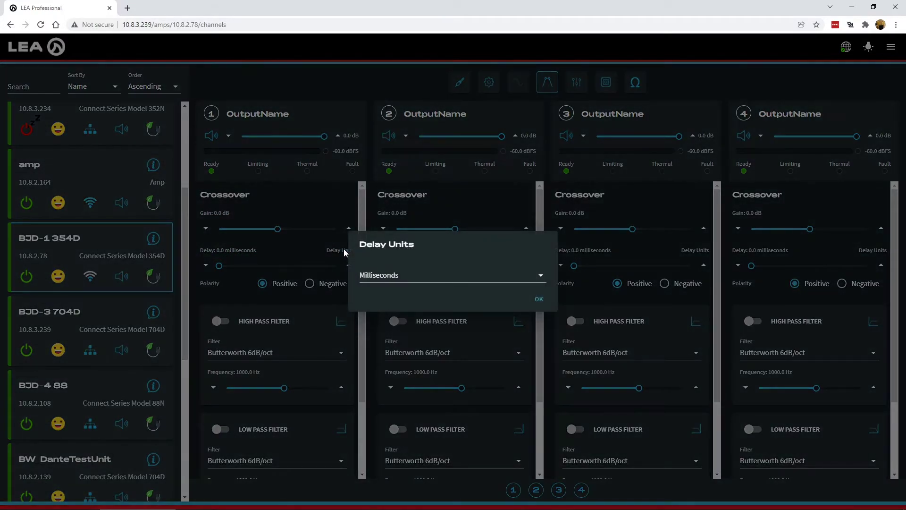
click(430, 279)
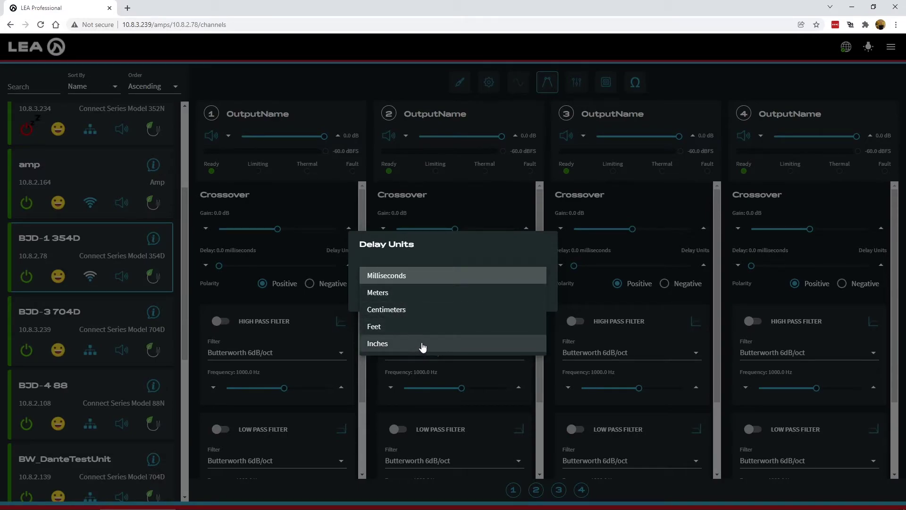
click(290, 205)
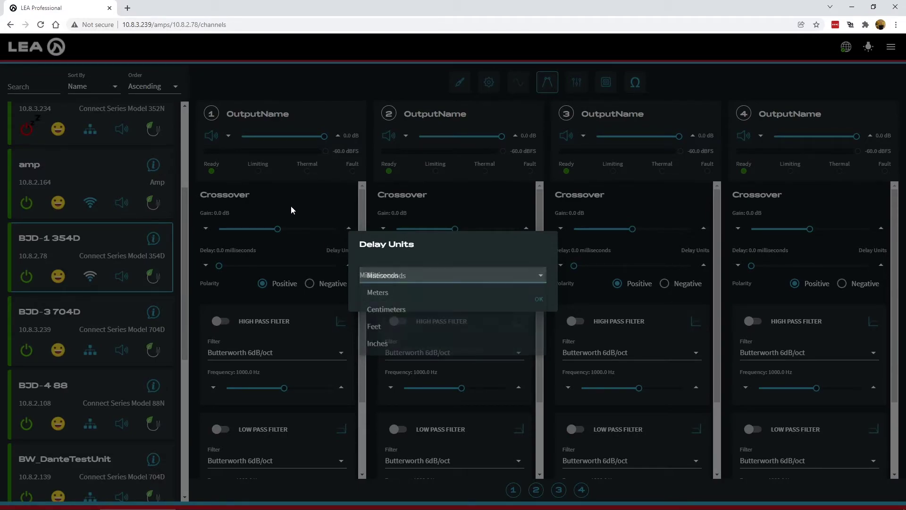
click(537, 300)
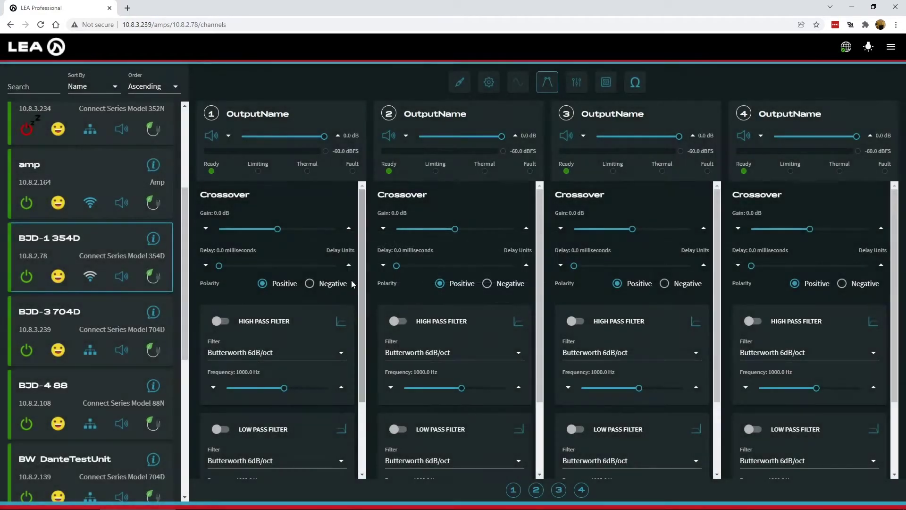
Step: Start a speaker tuning import for channel 1 and choose Control 85M Hi-Z 70V.json from Released > JBL > Landscape Speakers > Control 80 Series
scroll(277, 277, down, 1)
scroll(277, 276, down, 2)
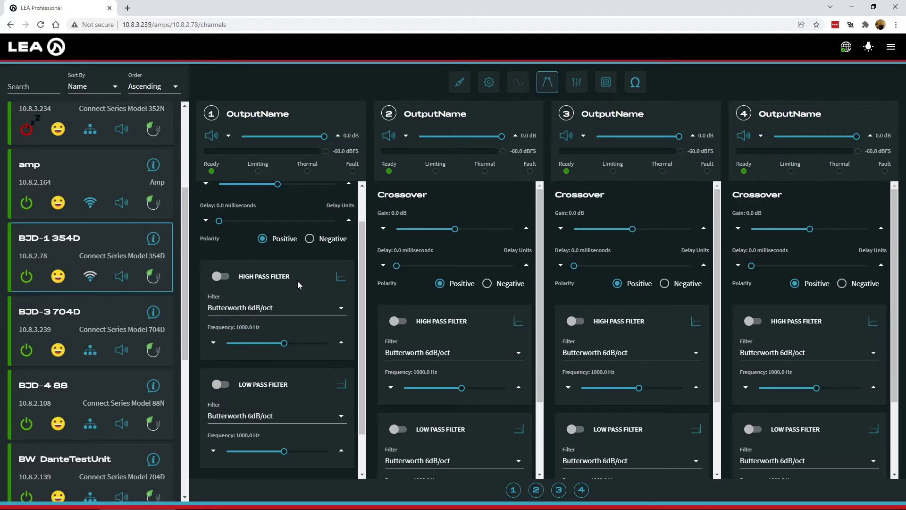
scroll(284, 287, down, 3)
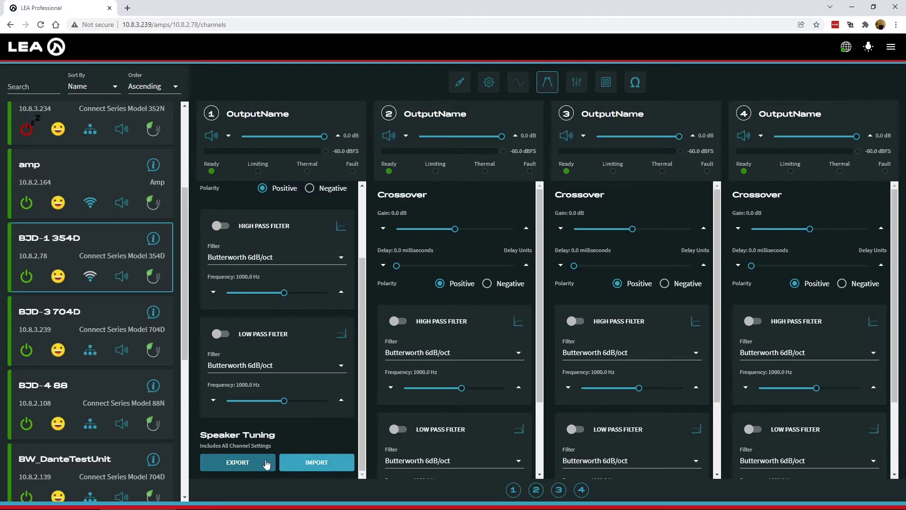
click(298, 463)
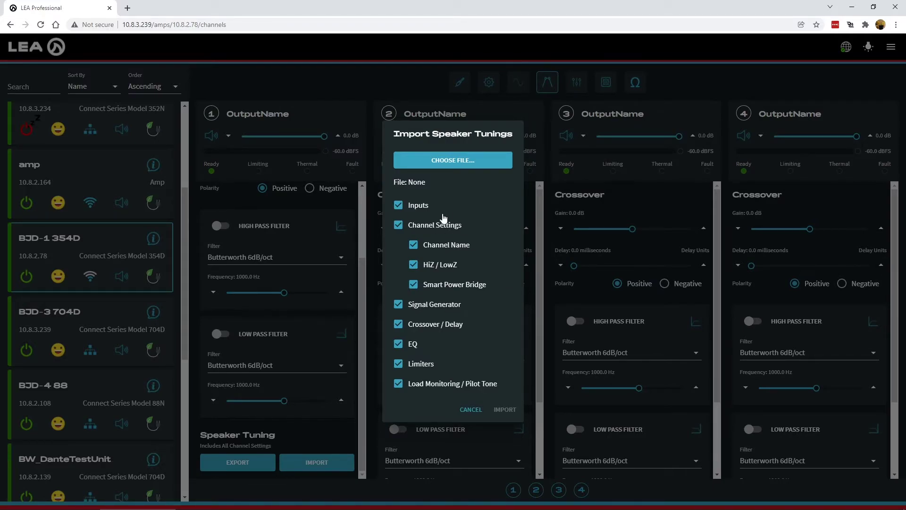
click(455, 160)
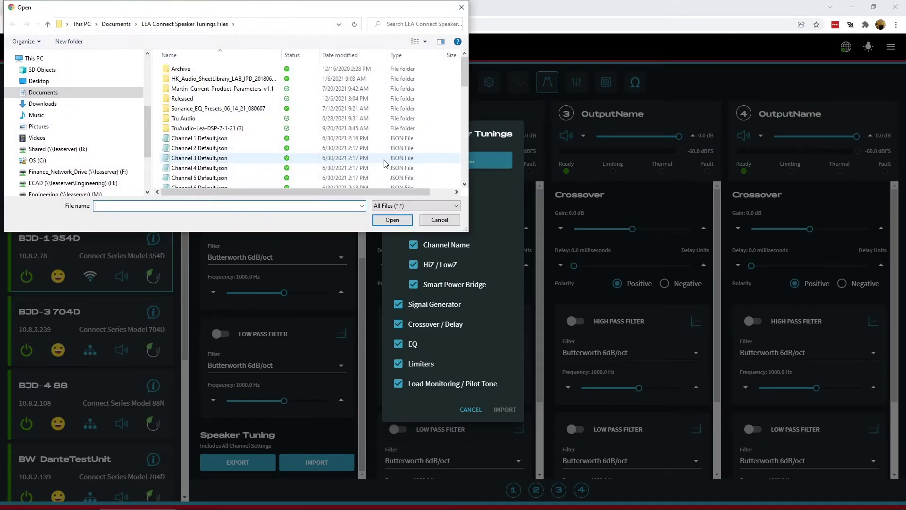
double_click(196, 98)
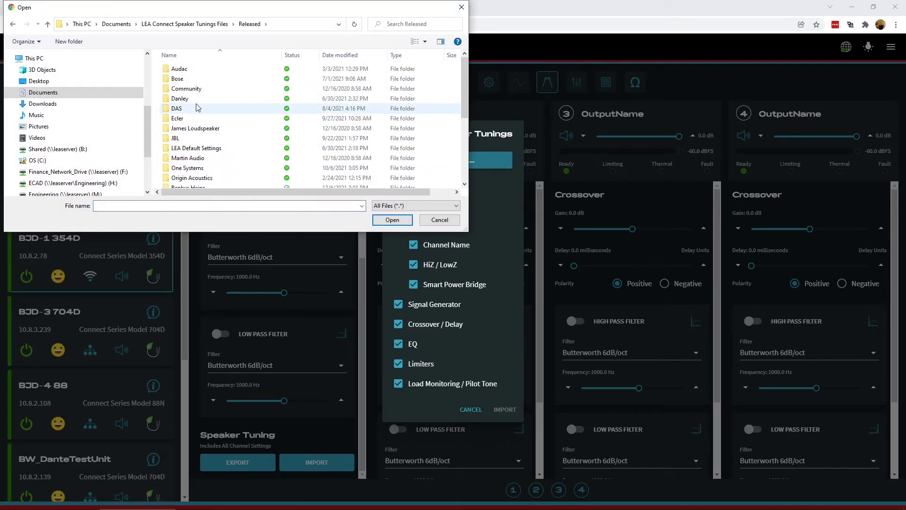
double_click(177, 138)
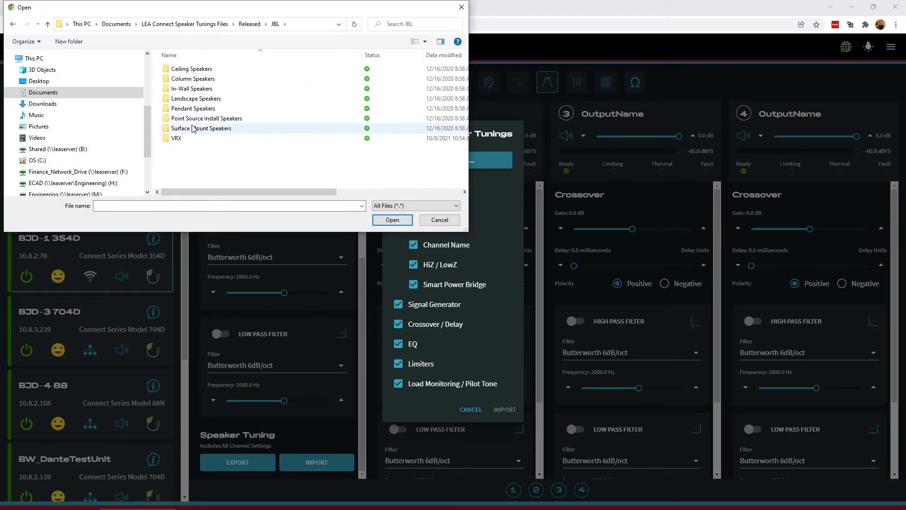
double_click(189, 99)
double_click(189, 70)
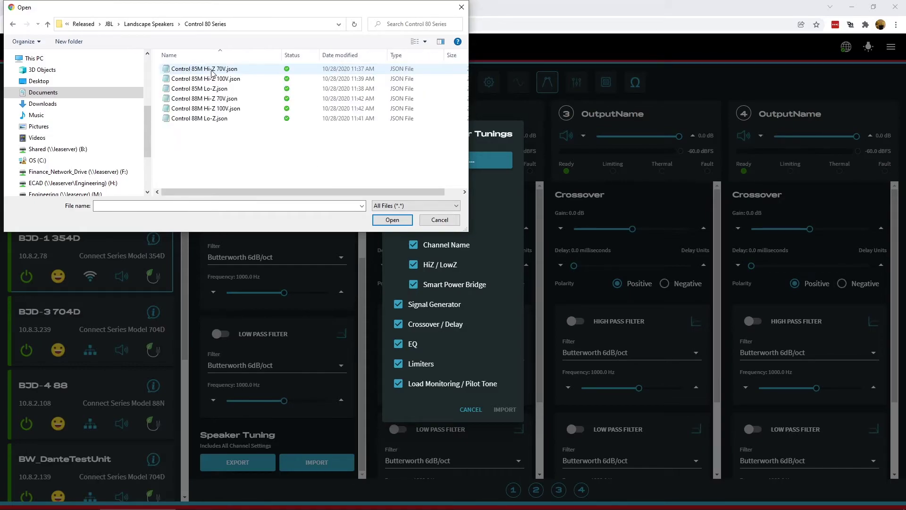
click(212, 72)
click(393, 220)
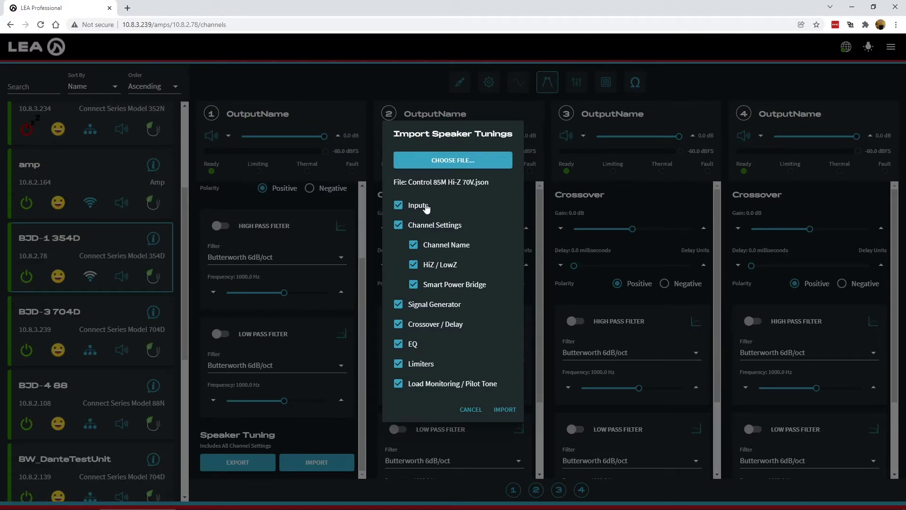
Step: Exclude Inputs and Smart Power Bridge from the tuning and import the remaining settings into channel 1
click(398, 207)
click(414, 285)
click(504, 410)
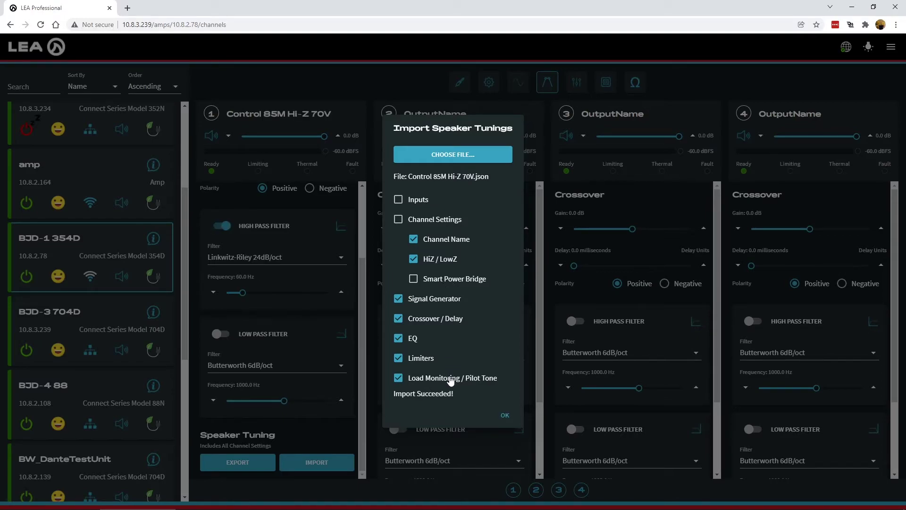
click(514, 424)
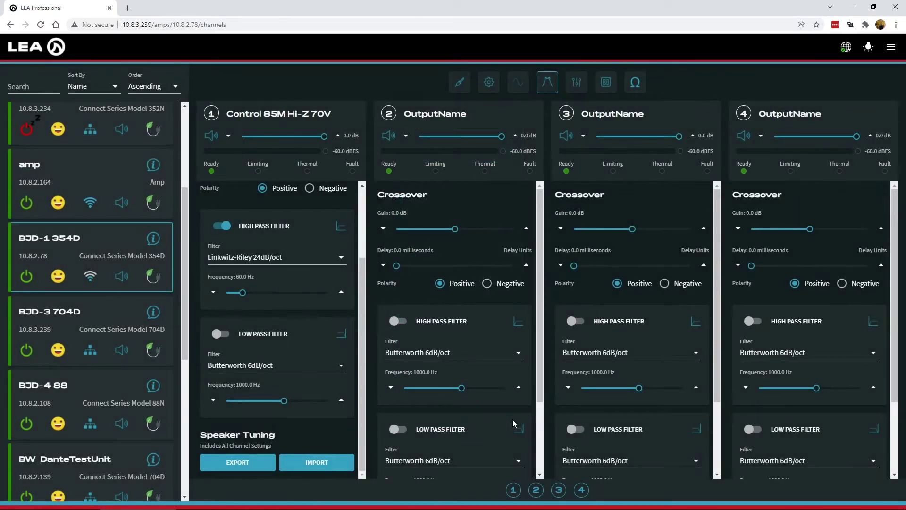
Step: Check channel 1's imported crossover settings and open the equalizer filters
scroll(257, 336, up, 2)
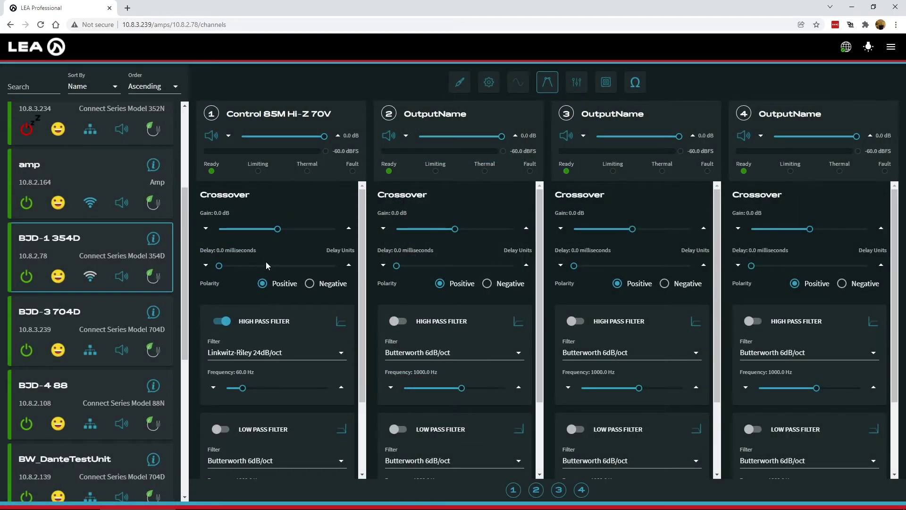
click(272, 281)
click(577, 85)
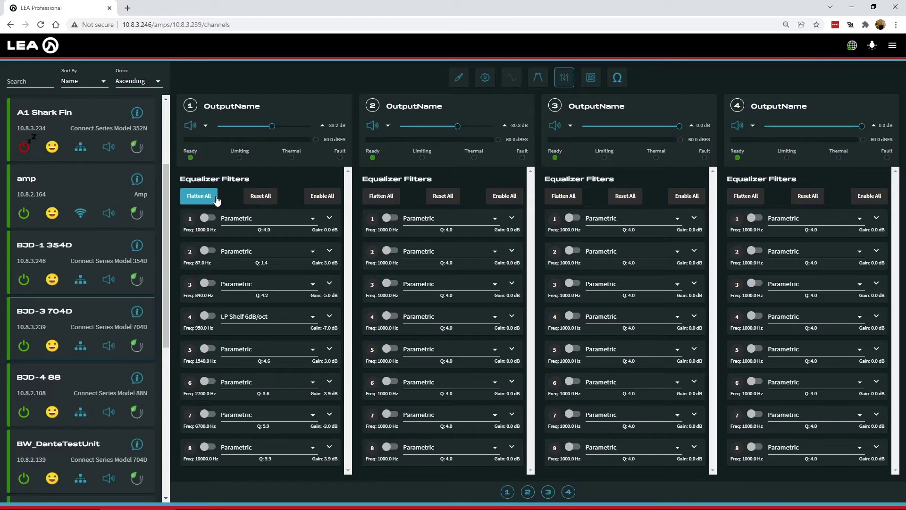
Step: Enable all of channel 1's equalizer filters at once and disable them all again
click(331, 197)
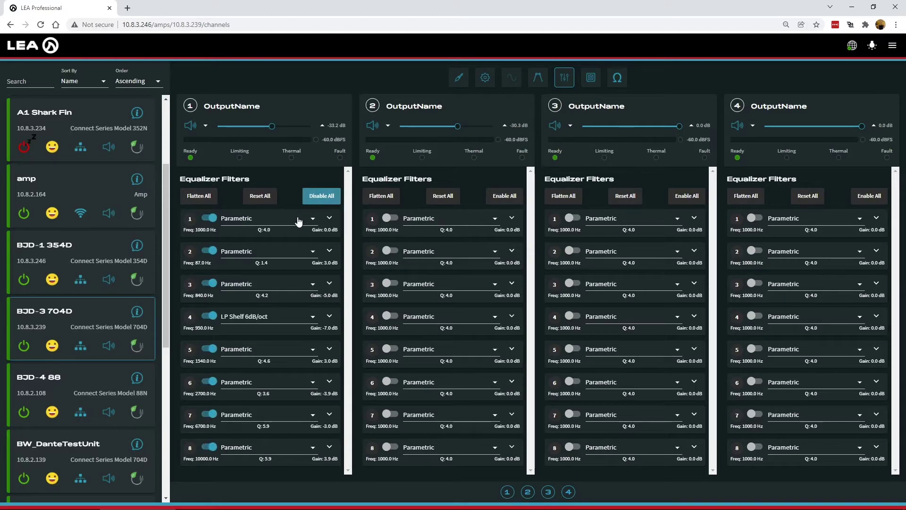
click(318, 198)
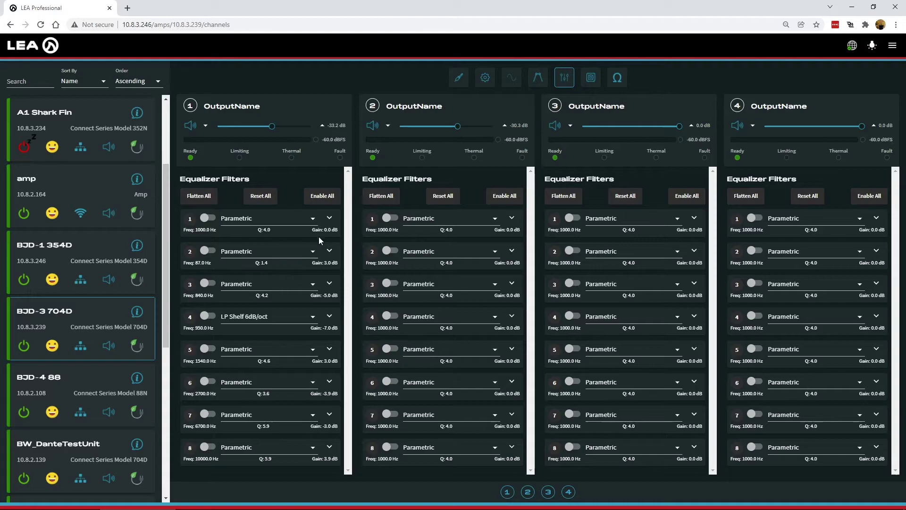
Step: Expand equalizer filter 1 of channel 1 and review the available filter types, keeping Parametric
click(329, 218)
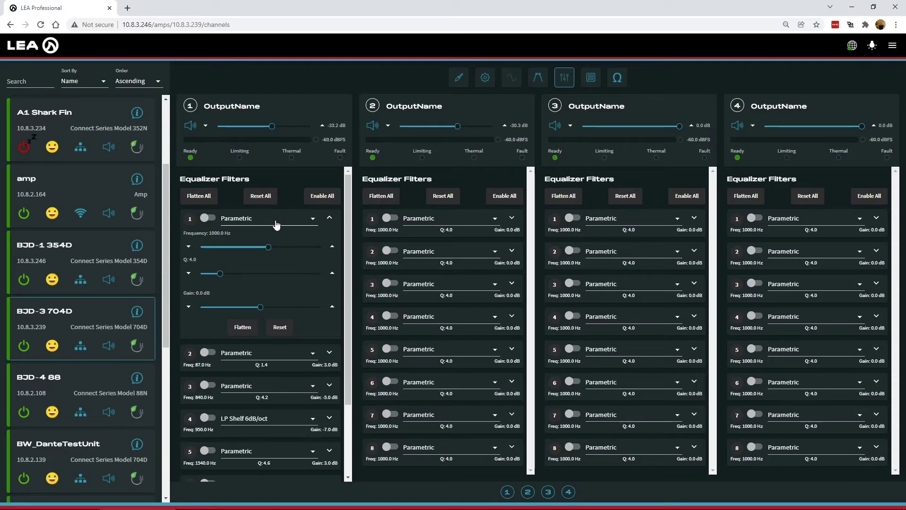
click(277, 224)
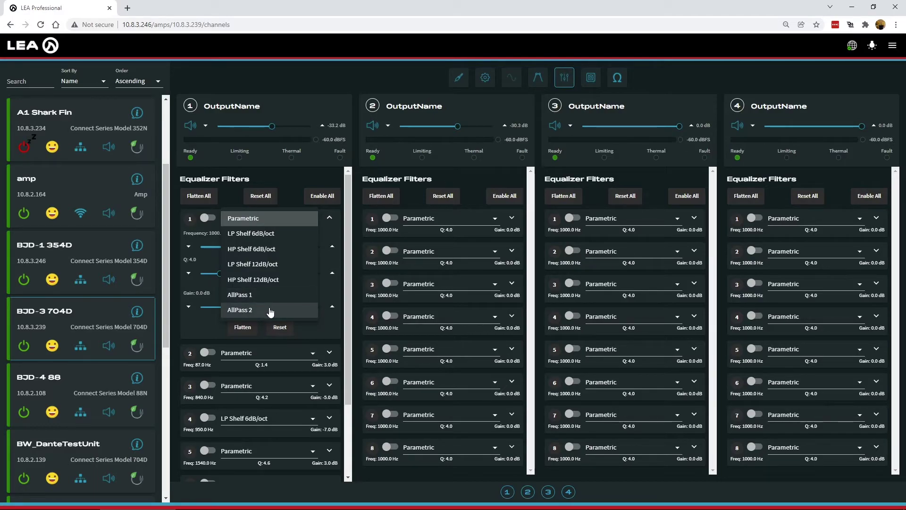
click(356, 77)
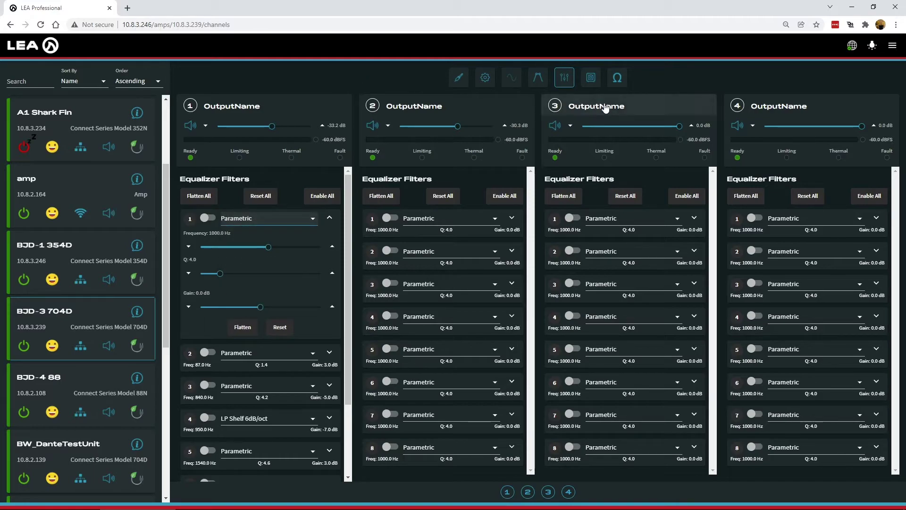
Step: Open the load monitor settings and examine channel 1's Pilot Tone Detector options
click(618, 78)
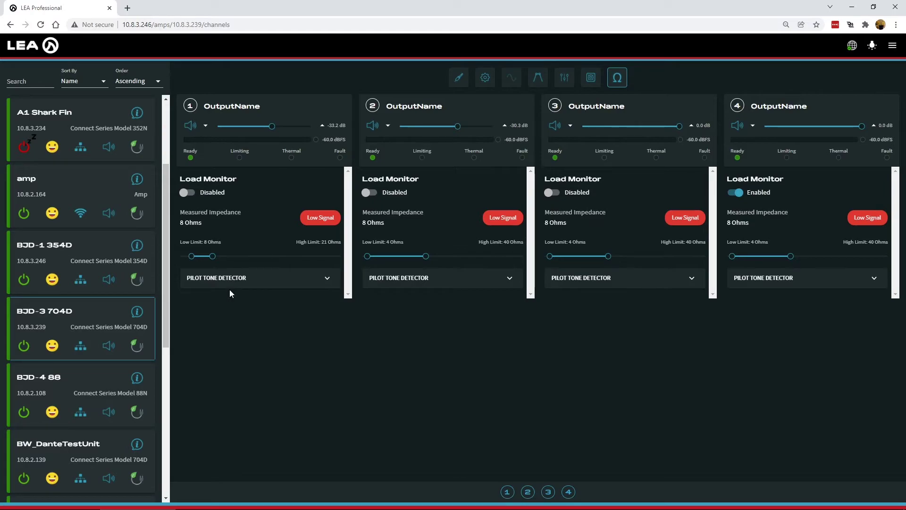
click(327, 283)
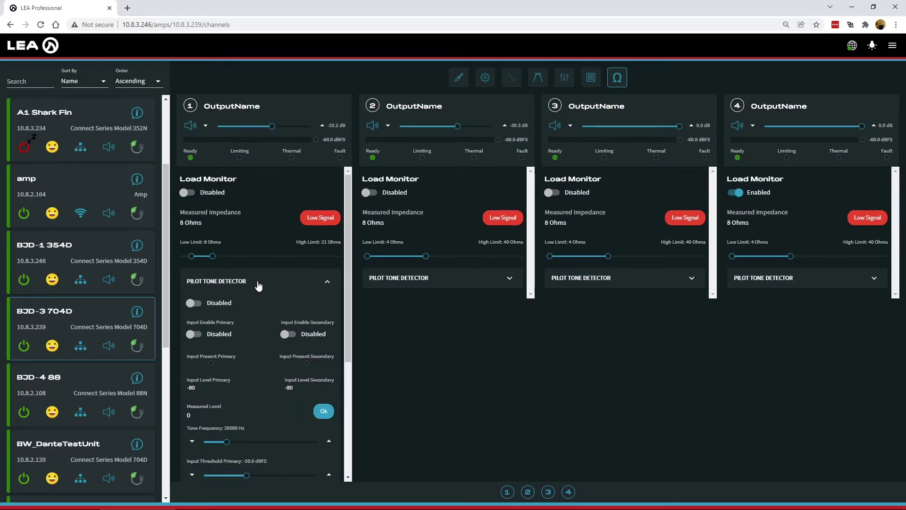
scroll(260, 286, down, 3)
scroll(257, 257, down, 1)
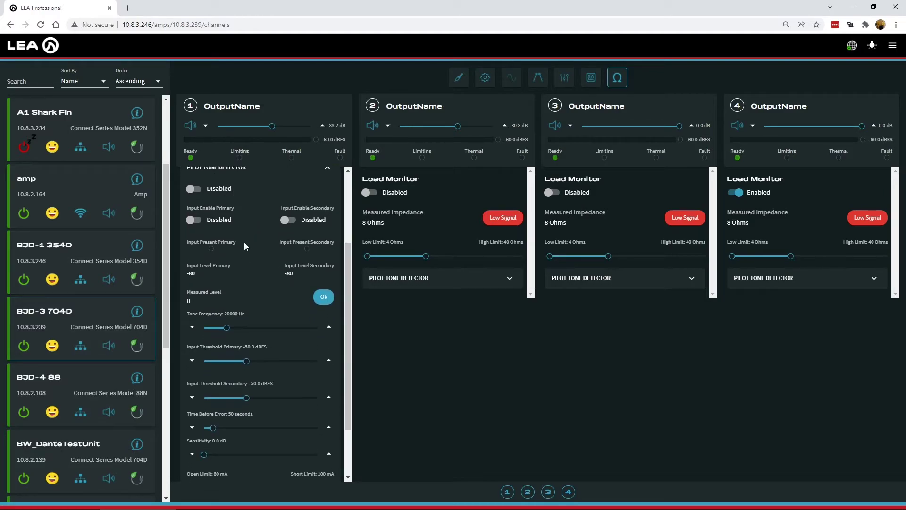
Step: Enable channel 1's Pilot Tone Detector together with its primary input detection, and review the threshold, timing and limit settings
click(207, 191)
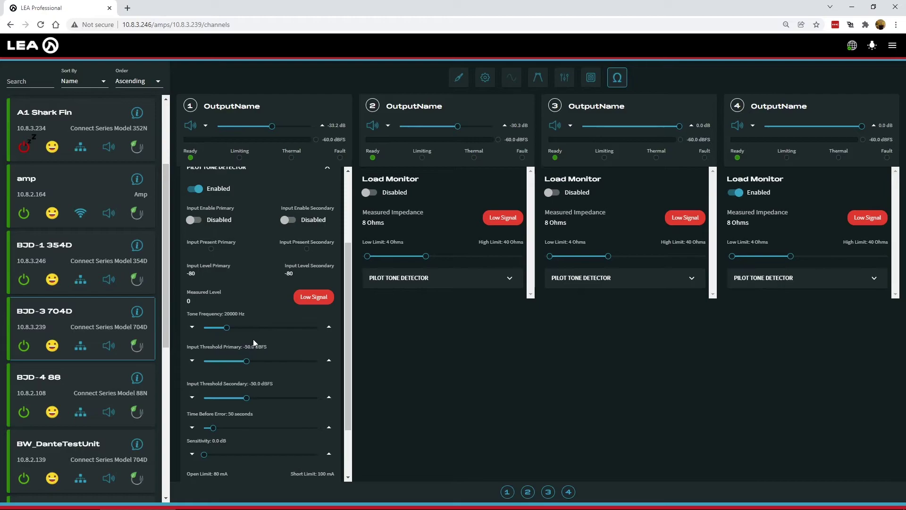
click(193, 218)
click(198, 189)
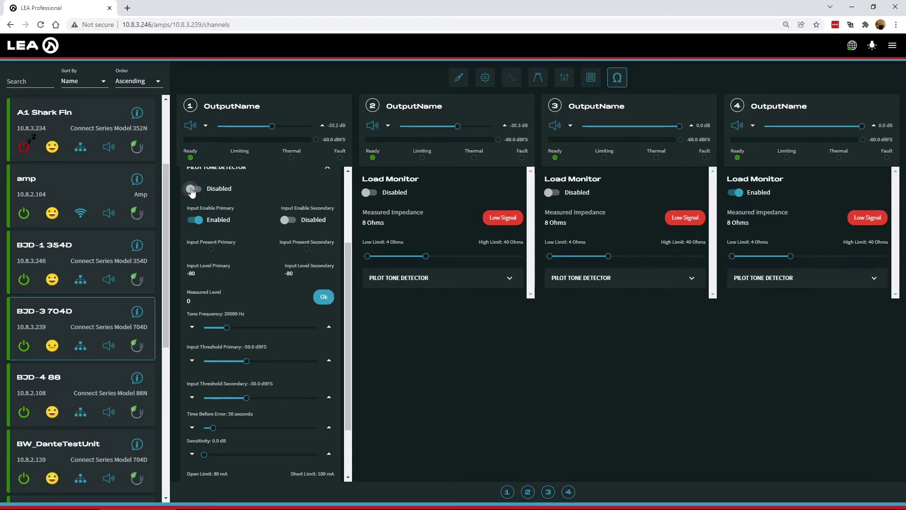
click(191, 189)
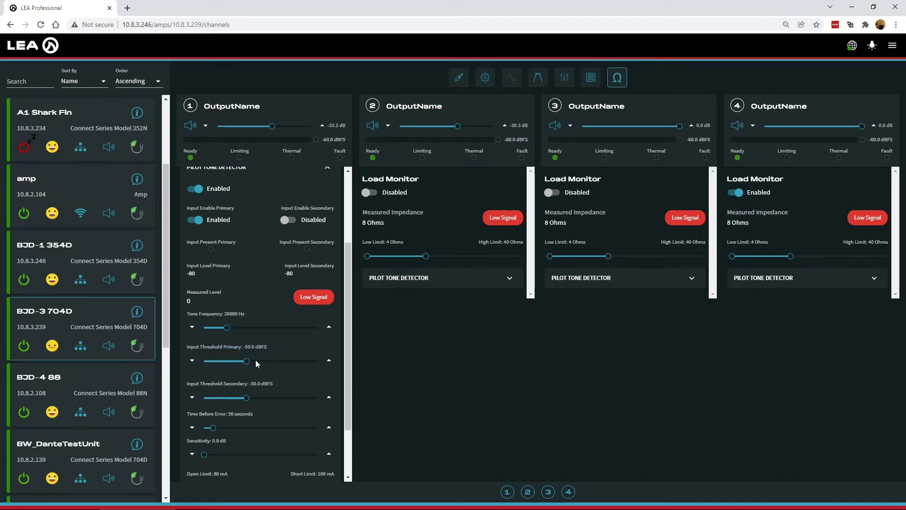
scroll(267, 368, down, 3)
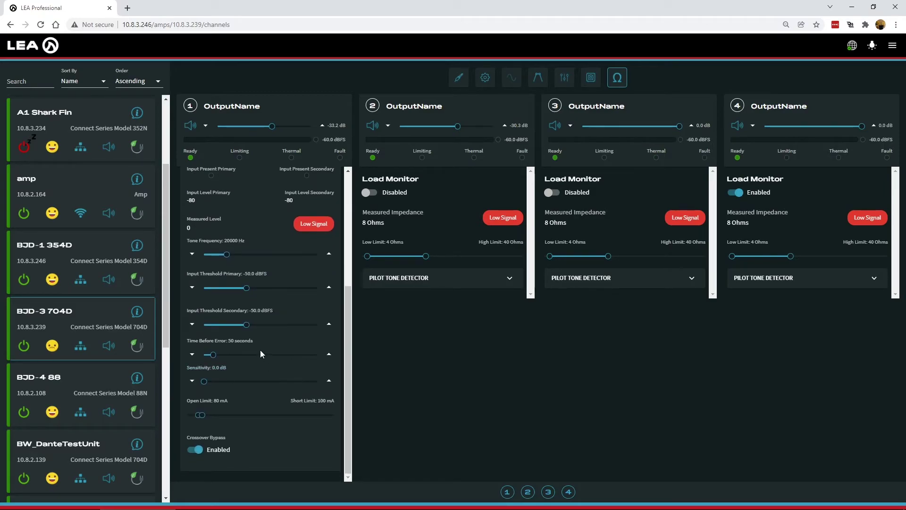